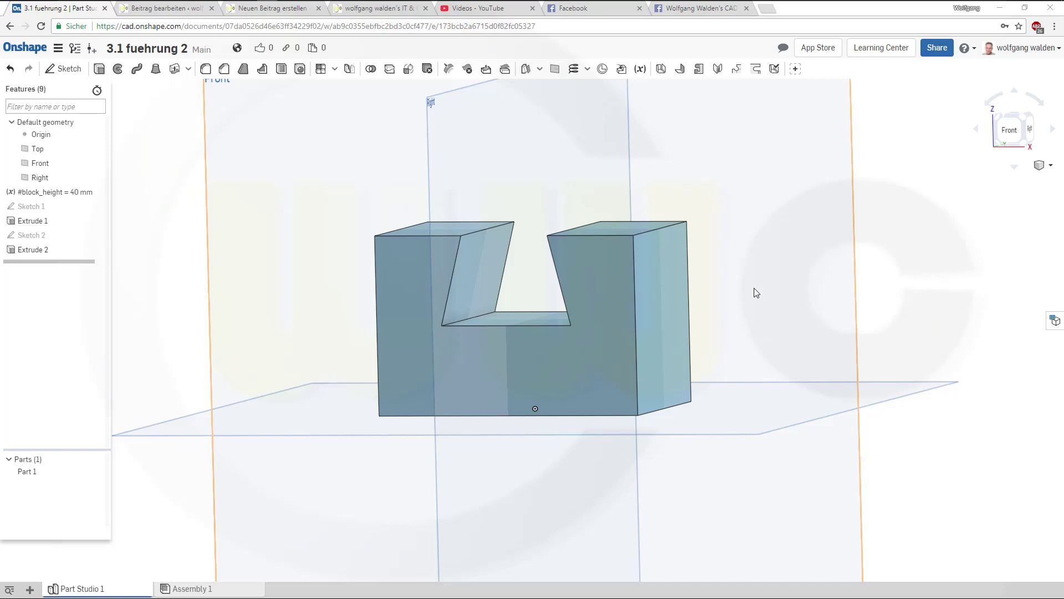
pyautogui.moveTo(739, 348)
pyautogui.mouseDown(button='right')
pyautogui.moveTo(731, 336)
pyautogui.moveTo(689, 364)
pyautogui.moveTo(737, 318)
pyautogui.moveTo(763, 324)
pyautogui.moveTo(727, 371)
pyautogui.moveTo(735, 383)
pyautogui.moveTo(740, 353)
pyautogui.mouseUp(button='right')
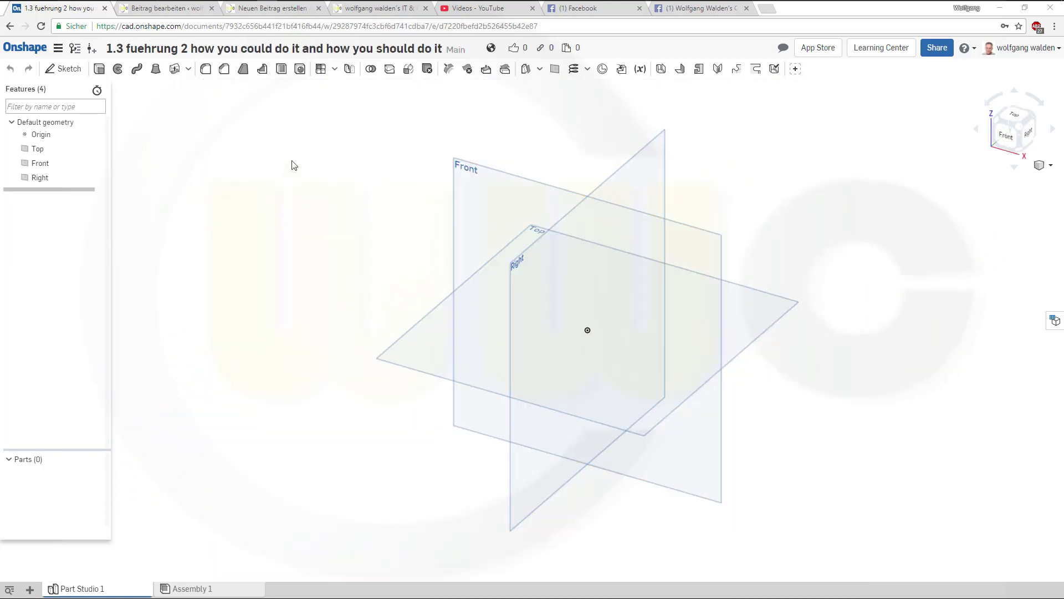
# Step: Start a sketch on the Front plane and draw a rectangle 60 mm wide and 40 mm high above the origin
pyautogui.click(62, 68)
pyautogui.click(638, 212)
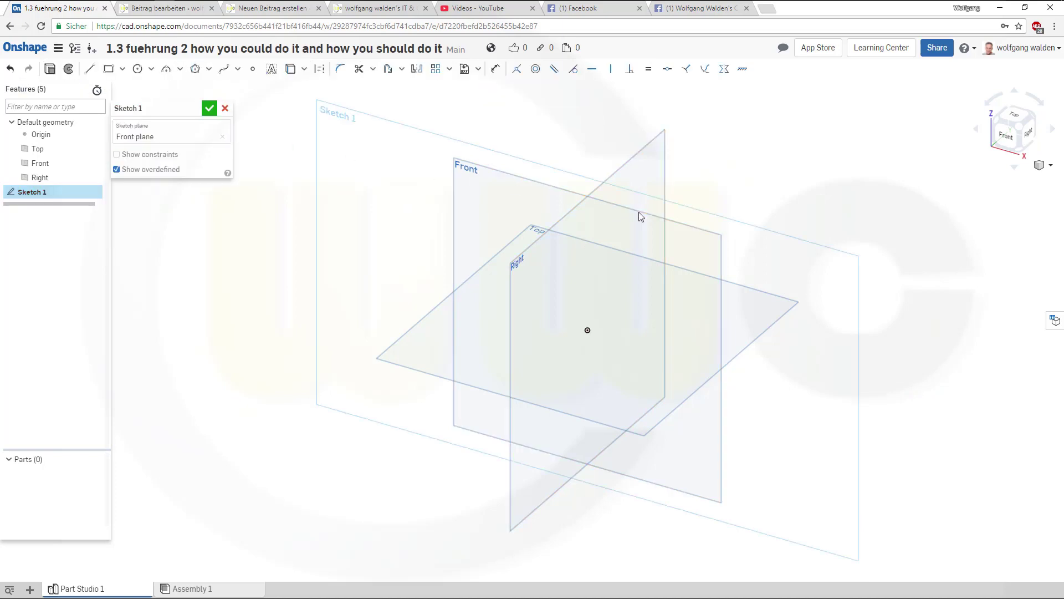
pyautogui.click(1006, 145)
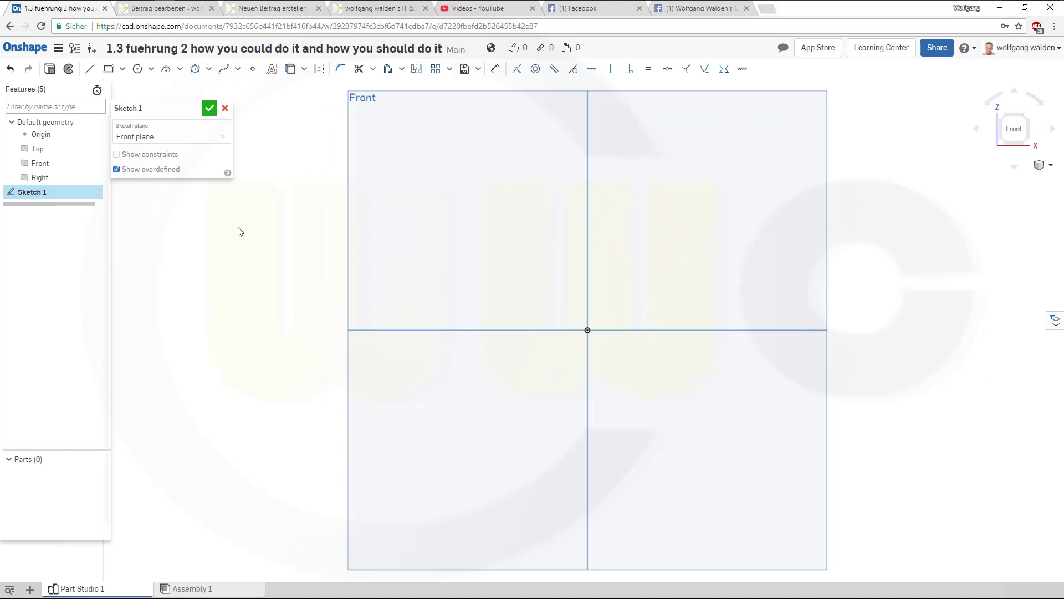
pyautogui.click(108, 71)
pyautogui.moveTo(506, 213); pyautogui.dragTo(695, 298)
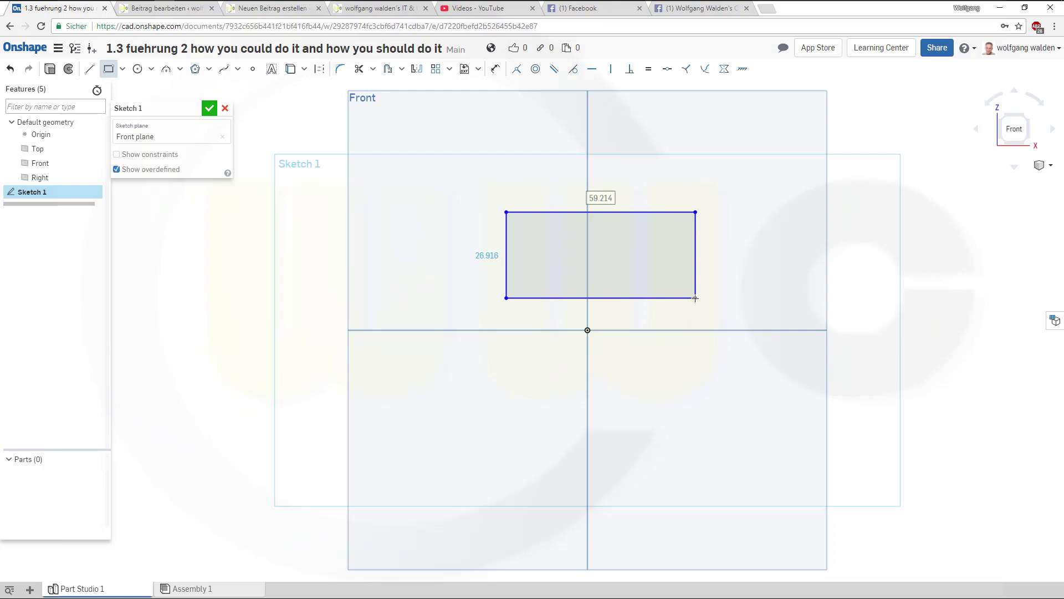
pyautogui.write('1')
pyautogui.press('Tab')
pyautogui.write('40')
pyautogui.press('Return')
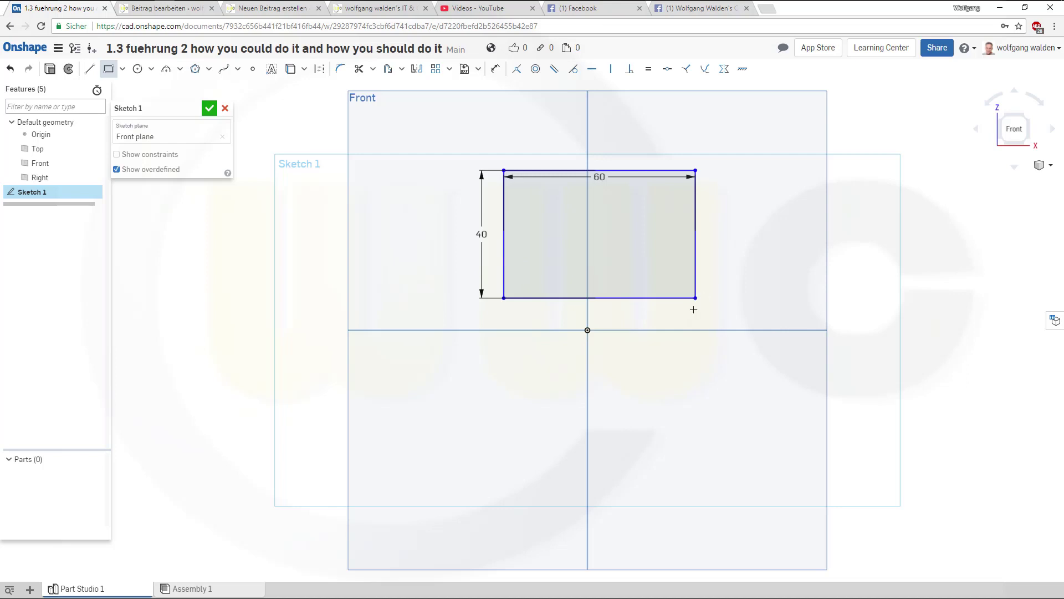
# Step: Constrain the midpoint of the rectangle's bottom edge to the origin
pyautogui.click(668, 69)
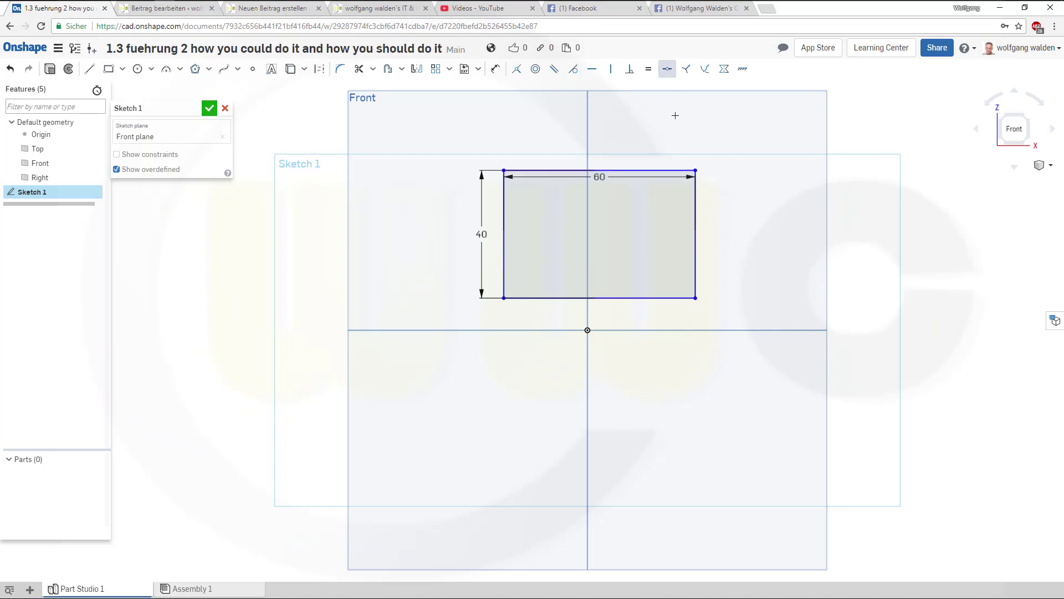
pyautogui.click(609, 298)
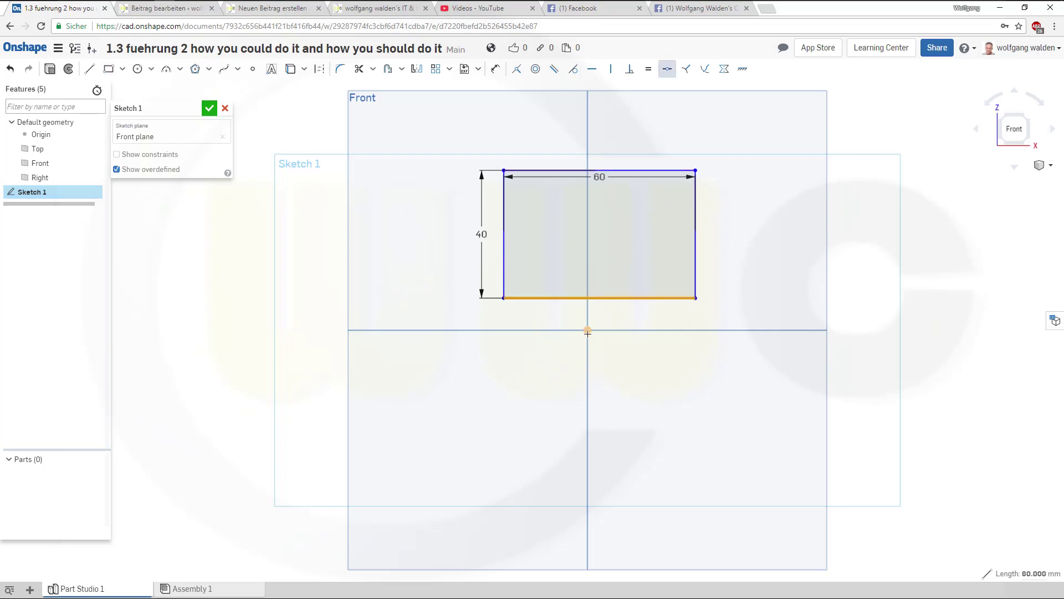
pyautogui.click(588, 329)
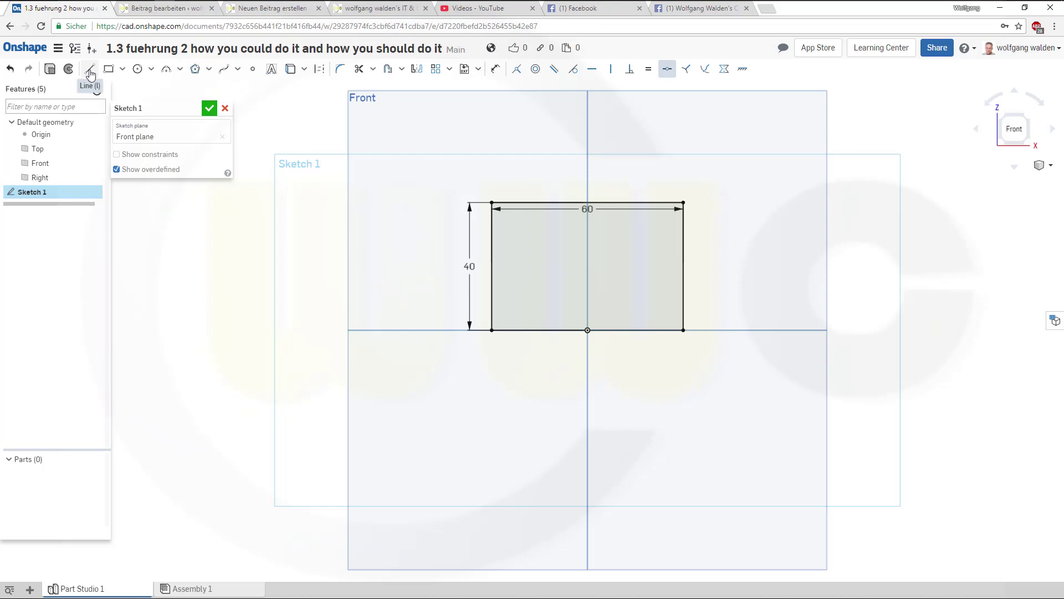
# Step: Draw a closed trapezoid crossing the rectangle's top edge, with a base about 37 mm wide, and make its top line horizontal
pyautogui.click(90, 70)
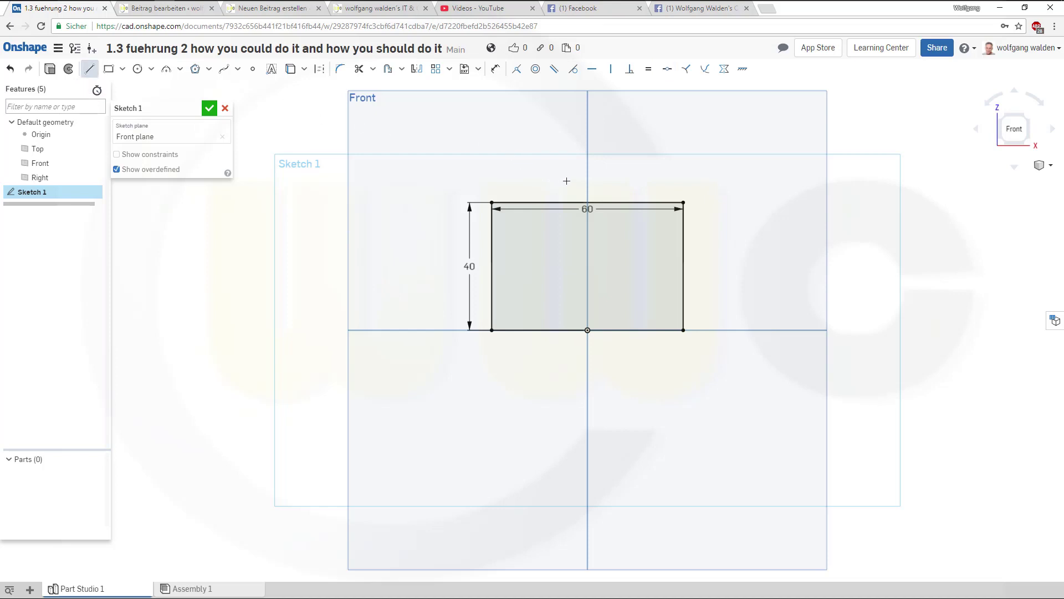
pyautogui.click(567, 180)
pyautogui.click(531, 264)
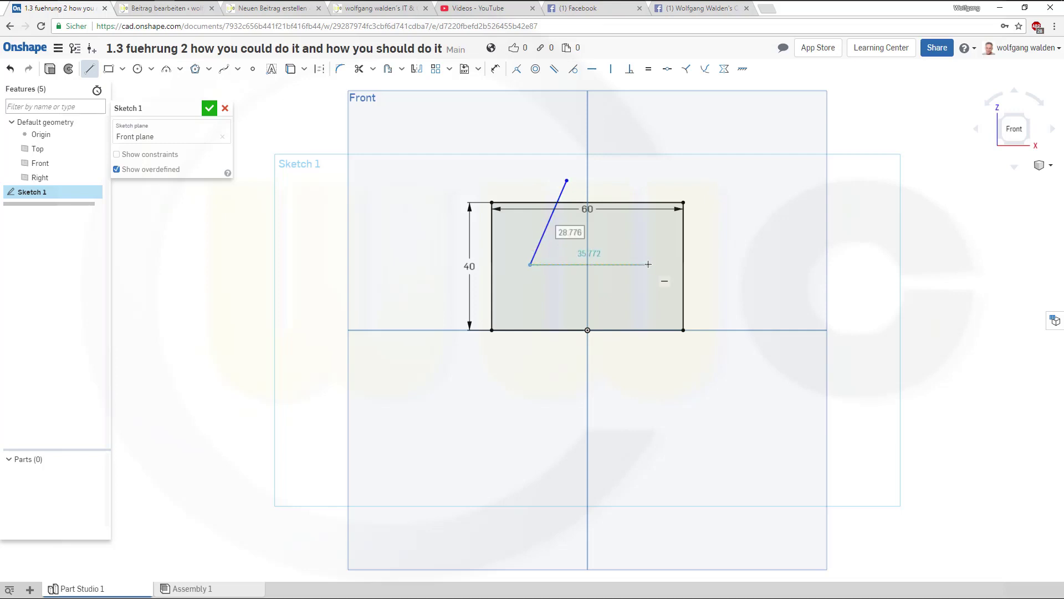
pyautogui.click(648, 265)
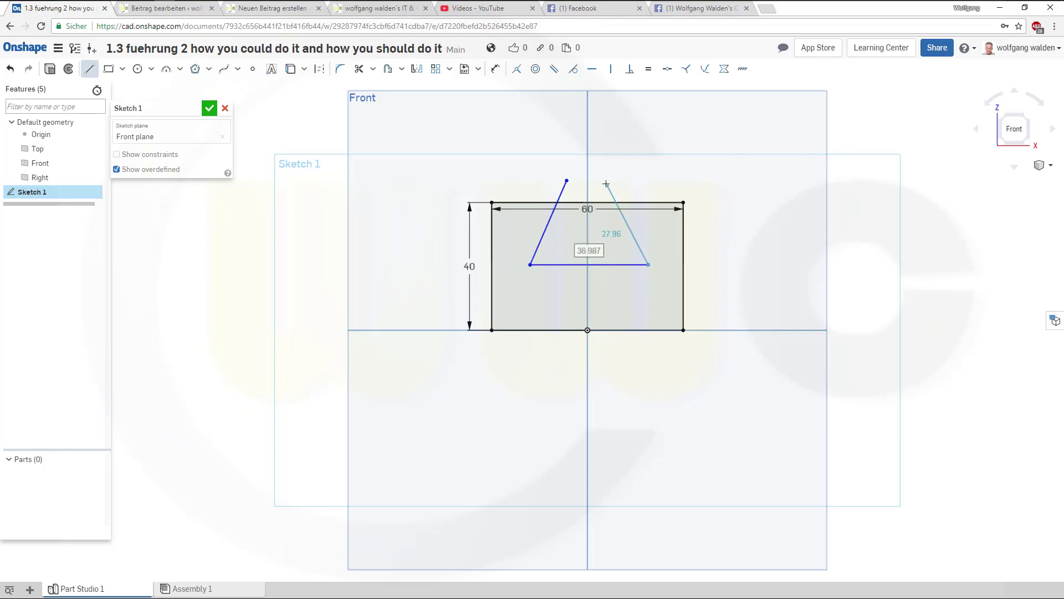
pyautogui.click(605, 179)
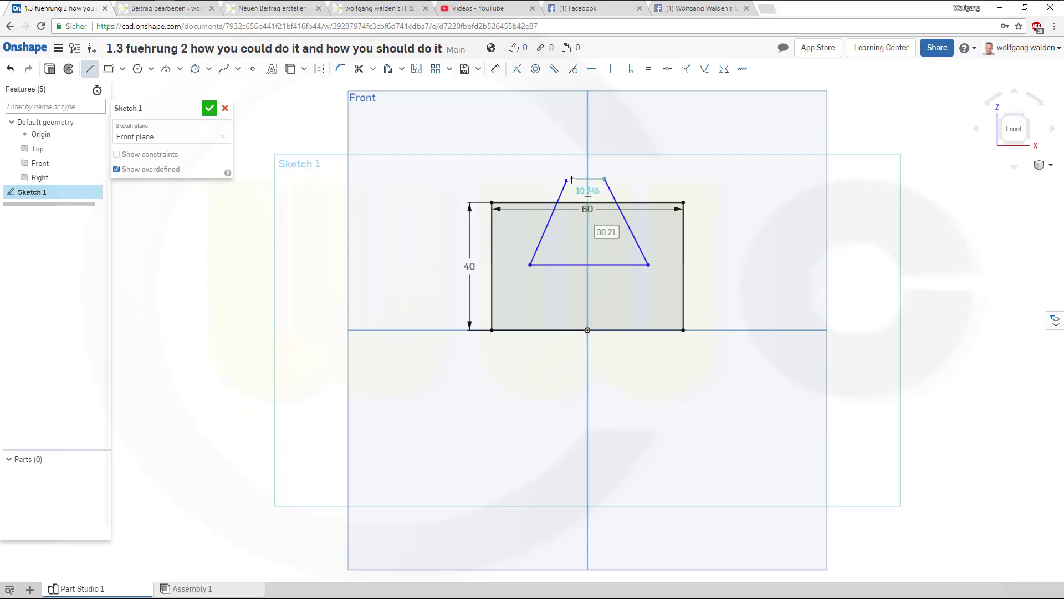
pyautogui.click(566, 181)
pyautogui.press('Escape')
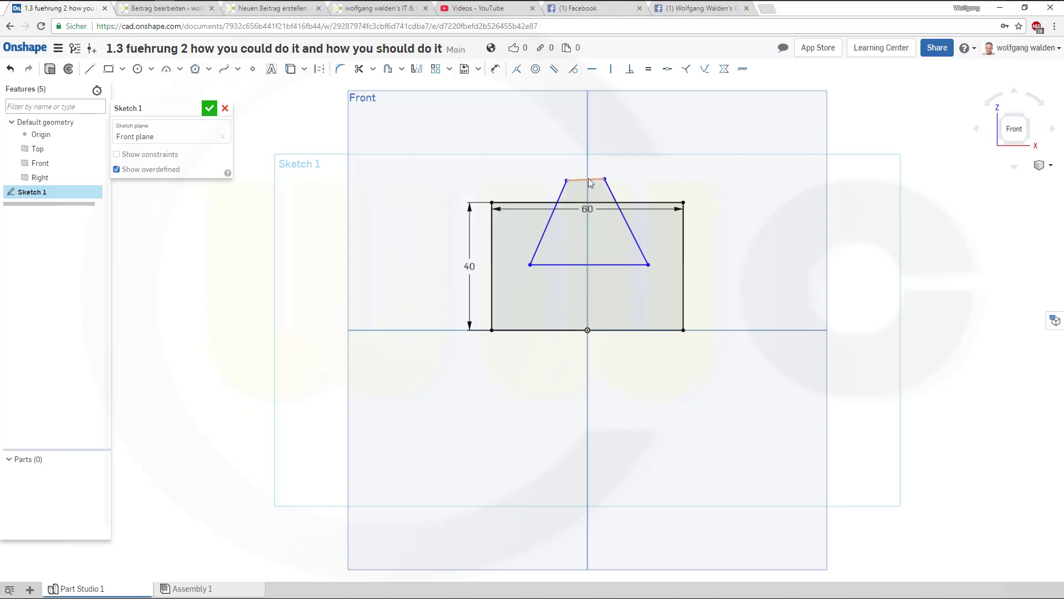
pyautogui.click(590, 73)
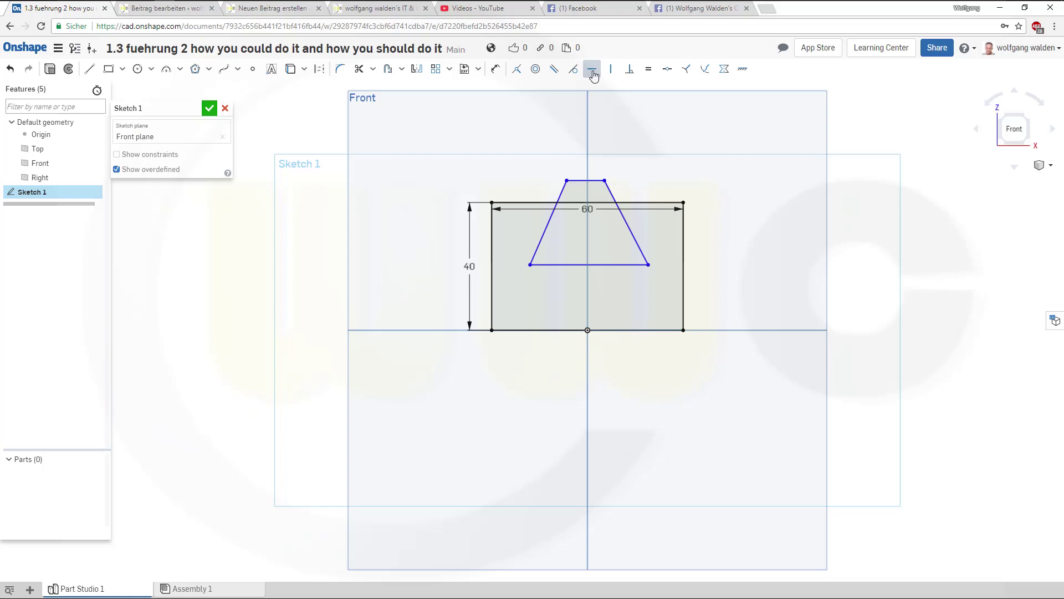
pyautogui.click(591, 69)
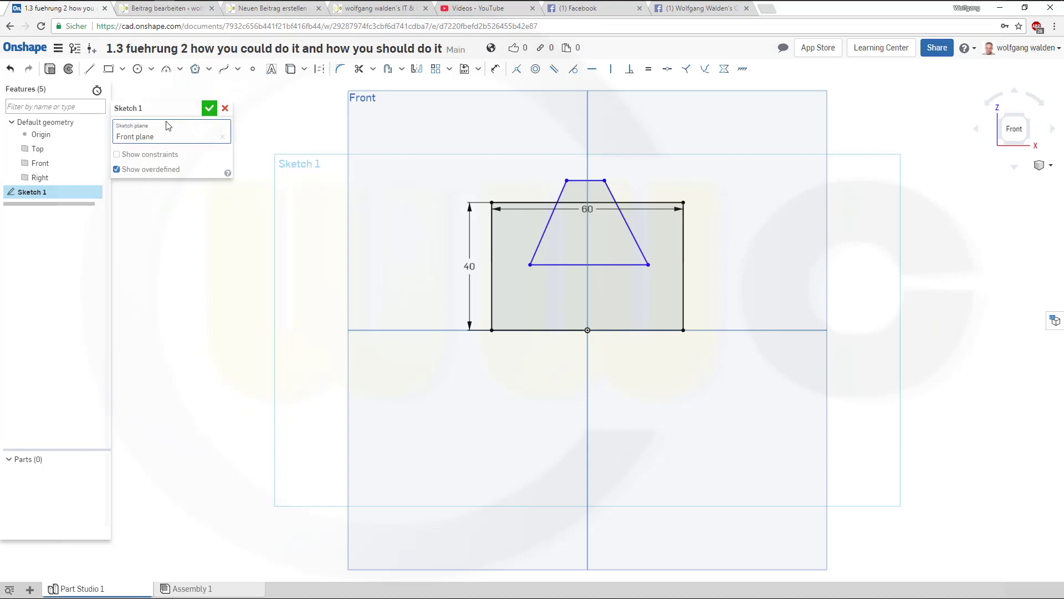
# Step: Trim the trapezoid parts above the rectangle and the rectangle's top edge between the slanted lines, leaving an open dovetail slot
pyautogui.click(364, 71)
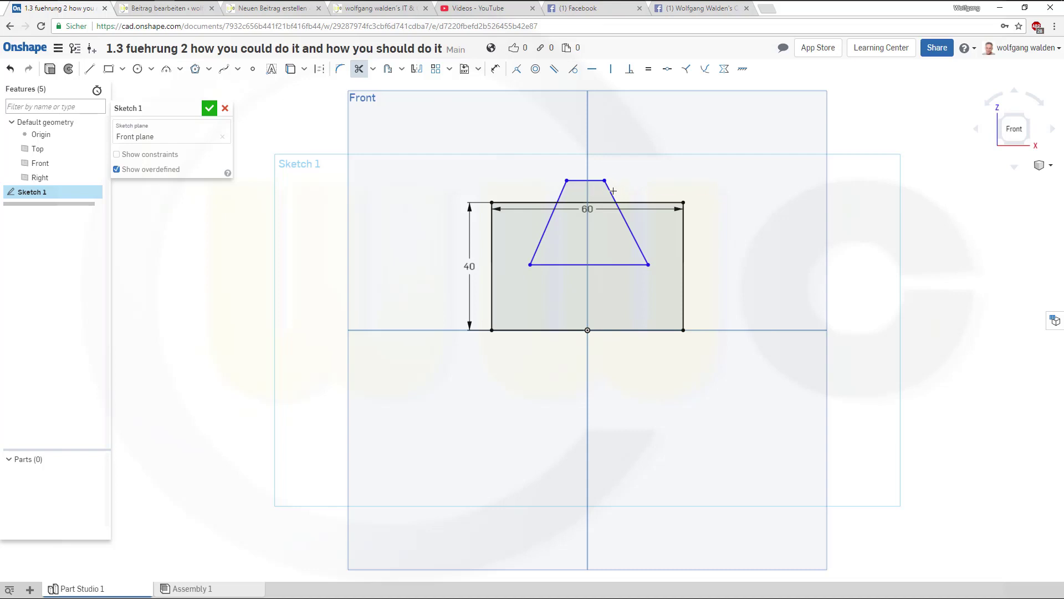
pyautogui.click(609, 190)
pyautogui.click(577, 181)
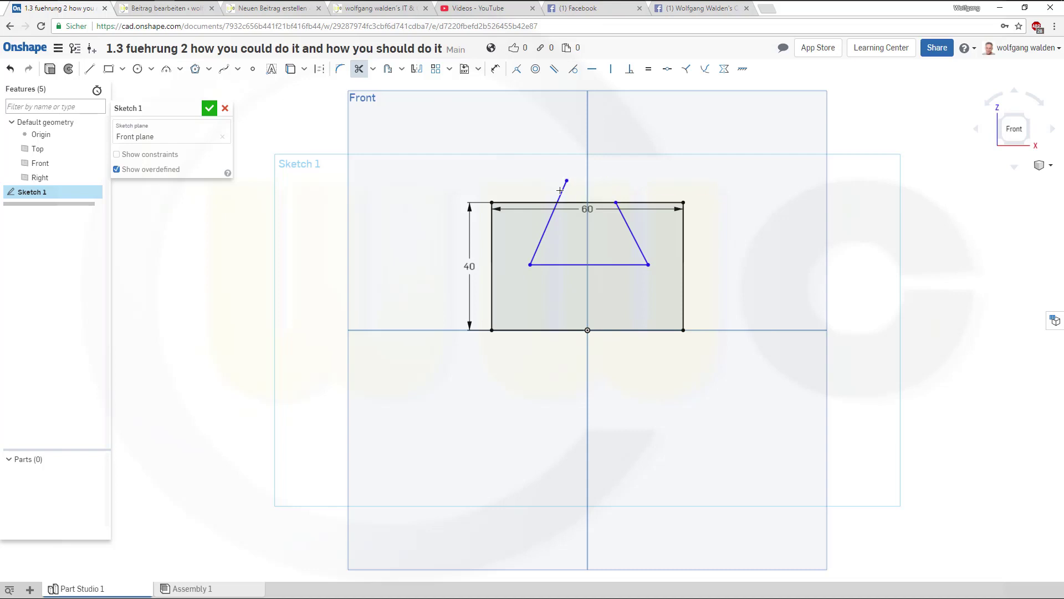
pyautogui.click(561, 190)
pyautogui.click(569, 202)
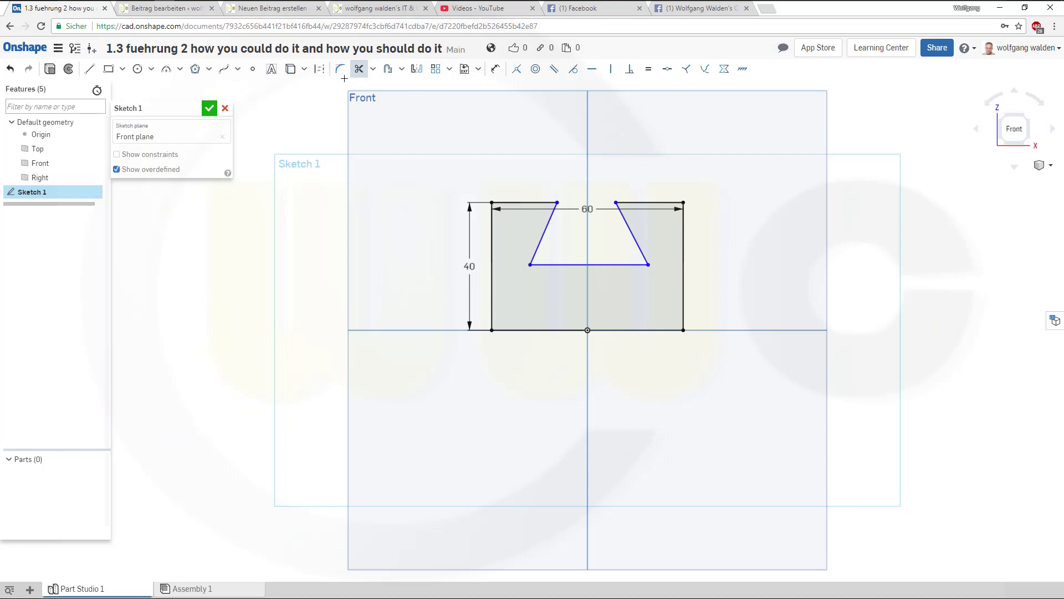
# Step: Dimension the dovetail slot's depth from the block's top edge to the slot floor as 20 mm
pyautogui.click(495, 69)
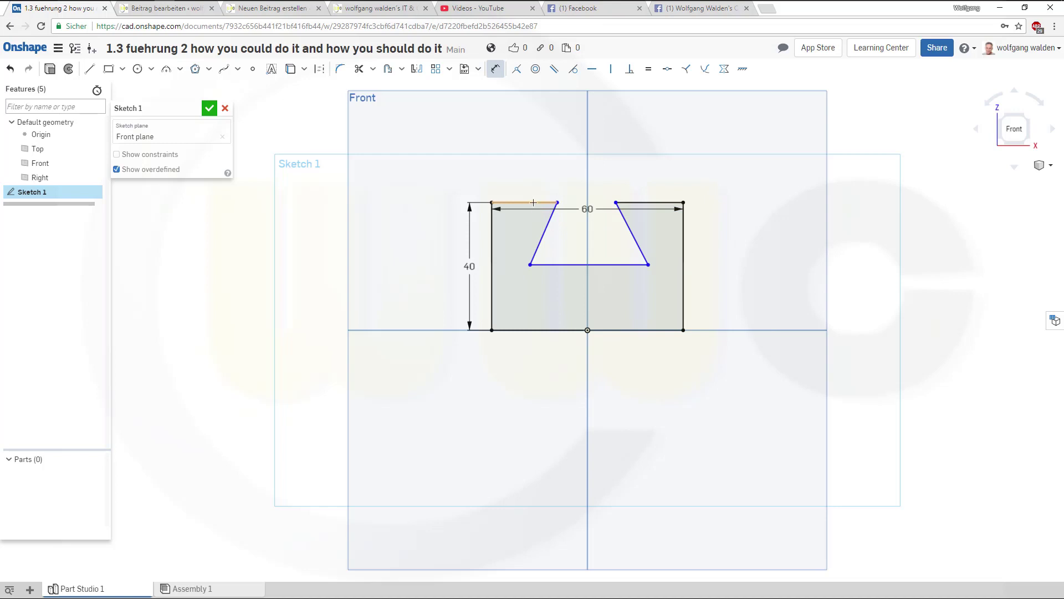
pyautogui.click(533, 202)
pyautogui.click(561, 264)
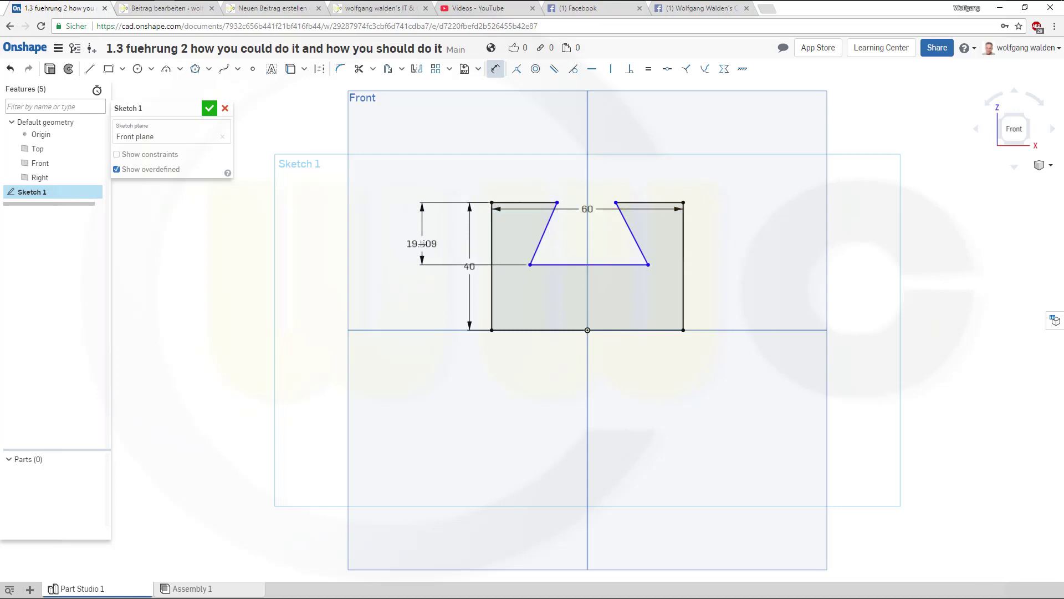
pyautogui.click(416, 240)
pyautogui.write('20')
pyautogui.press('Return')
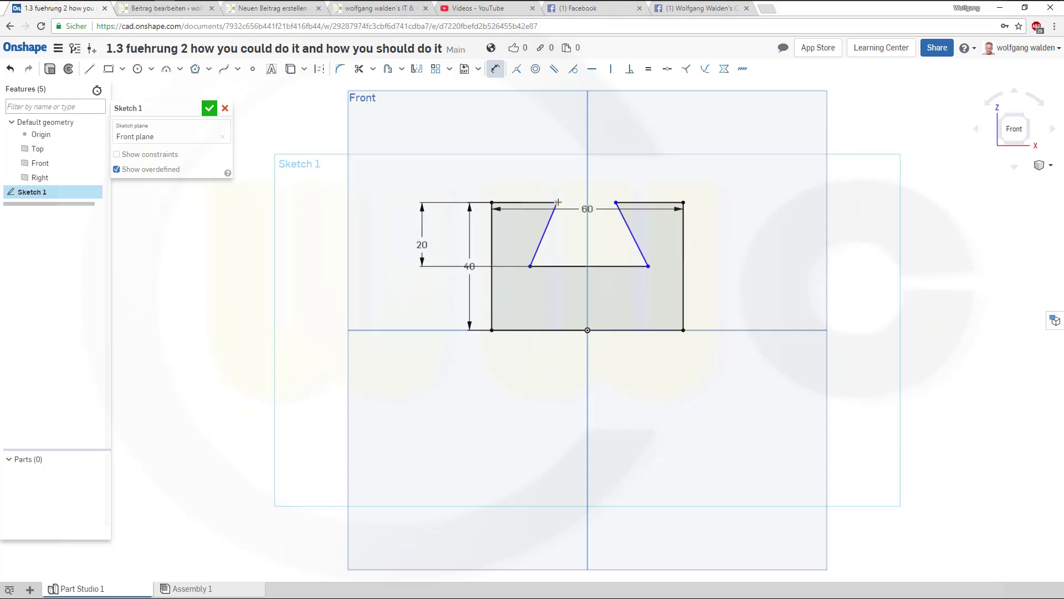
# Step: Dimension the slot's top opening as 20 mm wide and its floor as 30 mm wide
pyautogui.click(615, 202)
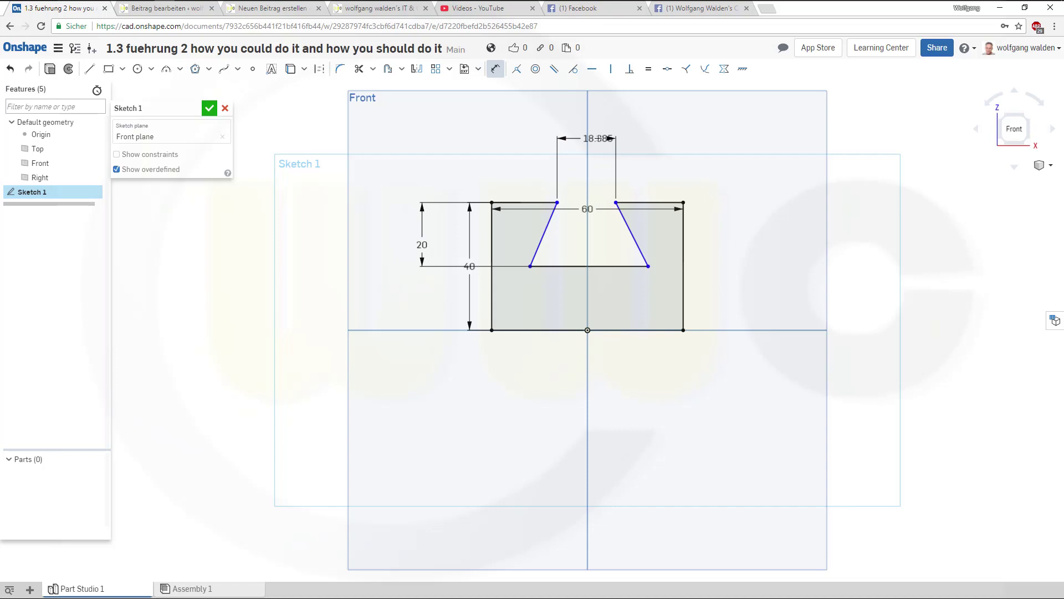
pyautogui.click(598, 137)
pyautogui.write('20')
pyautogui.press('Return')
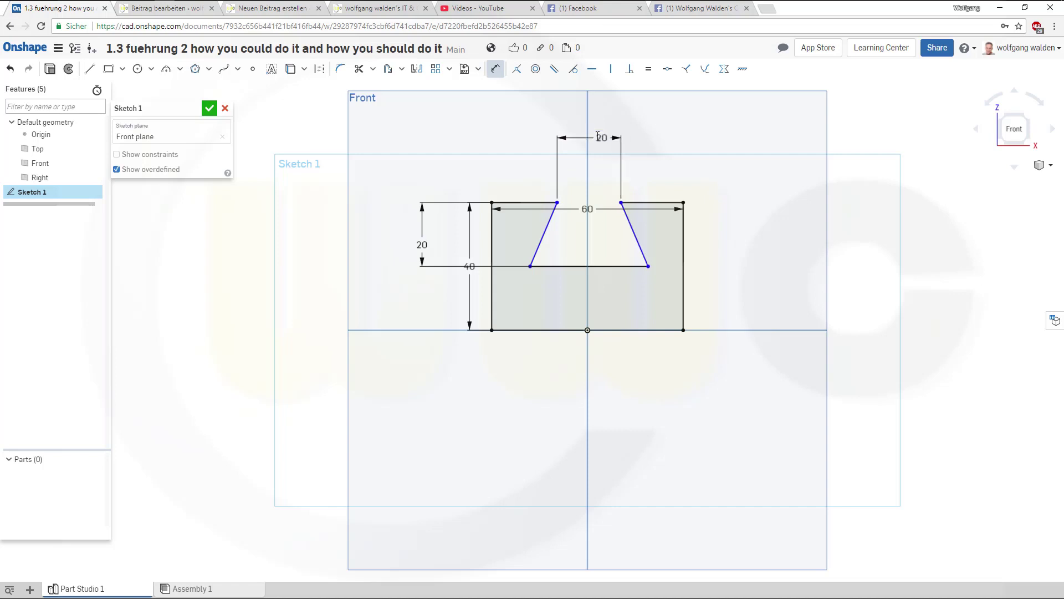
pyautogui.click(544, 266)
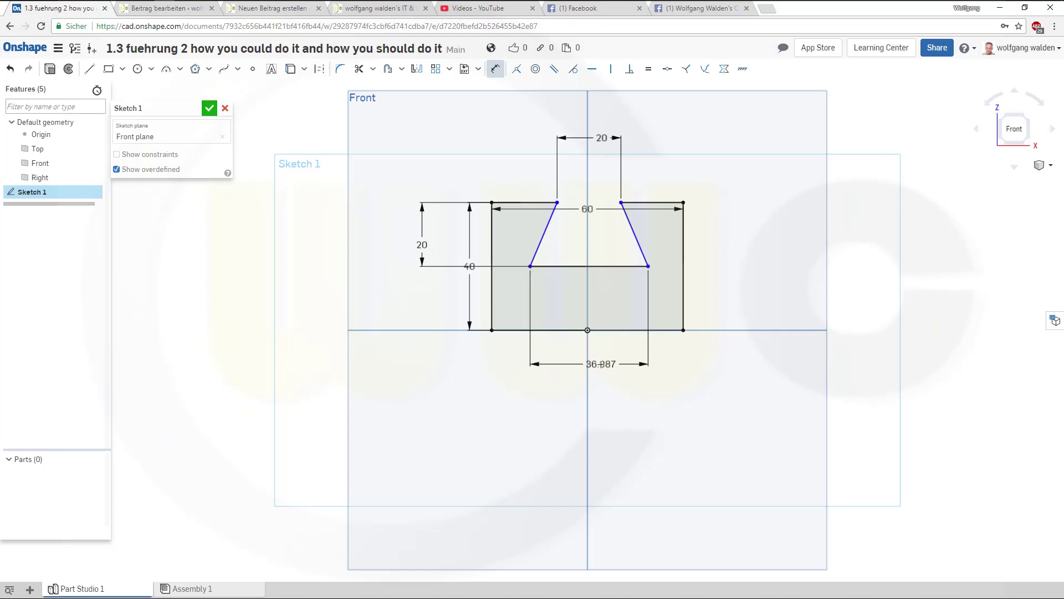
pyautogui.click(593, 370)
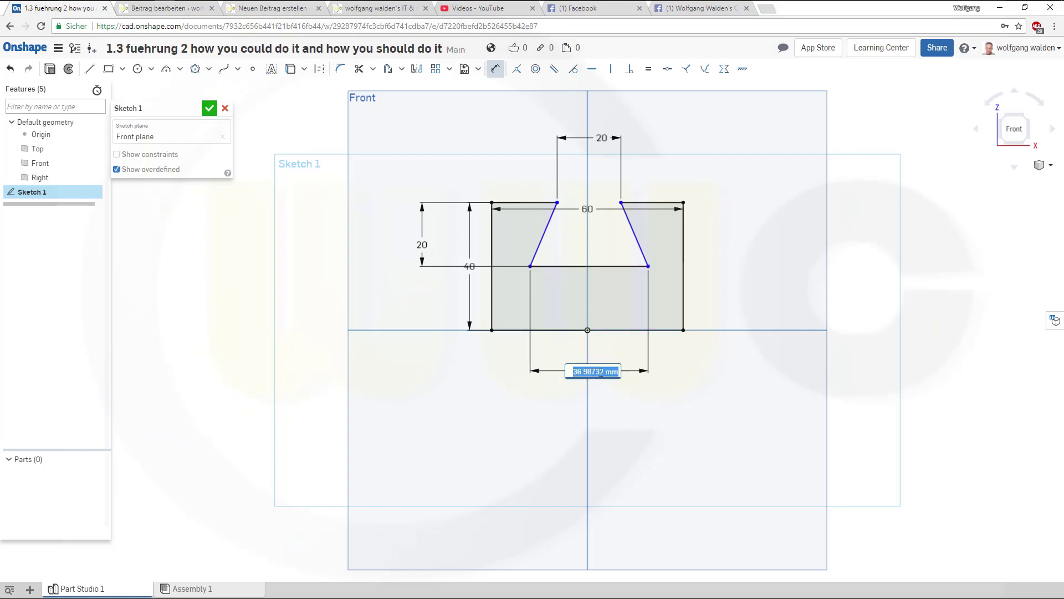
pyautogui.write('30')
pyautogui.press('Return')
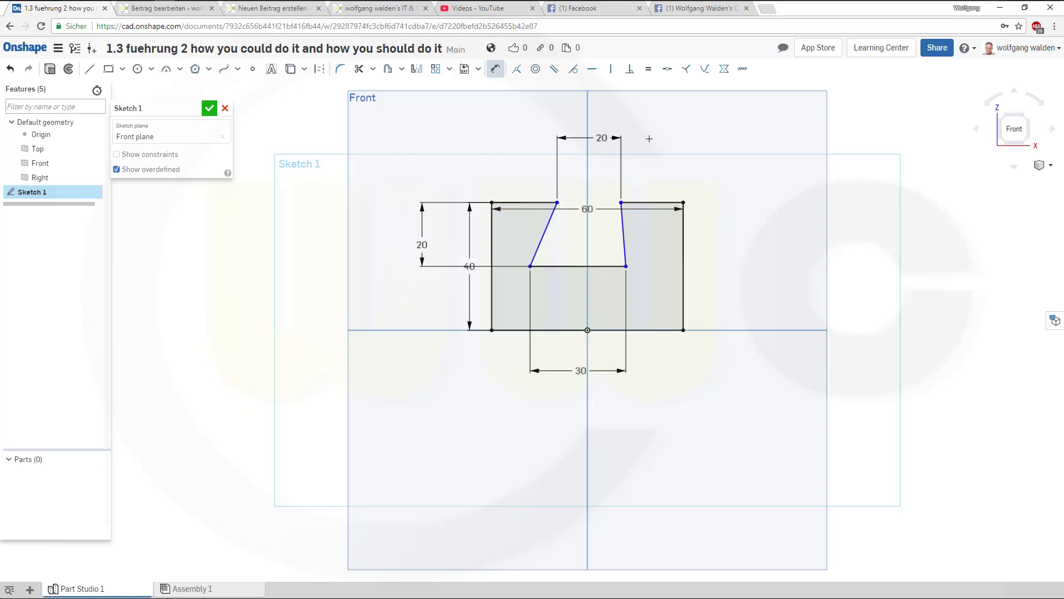
# Step: Centre the slot floor by constraining its midpoint vertically in line with the origin
pyautogui.click(668, 70)
pyautogui.click(253, 69)
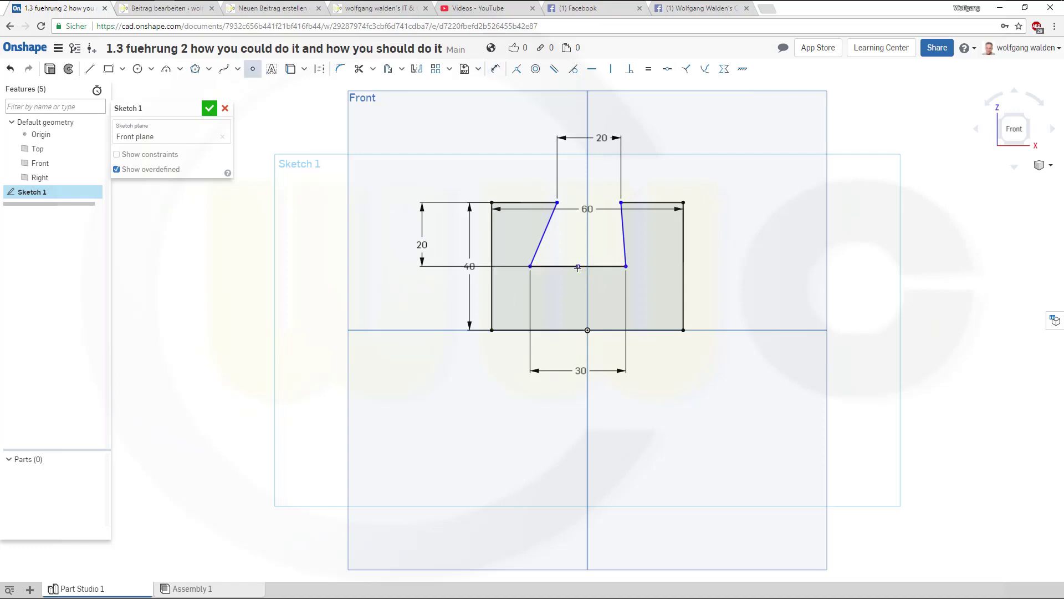
pyautogui.click(611, 68)
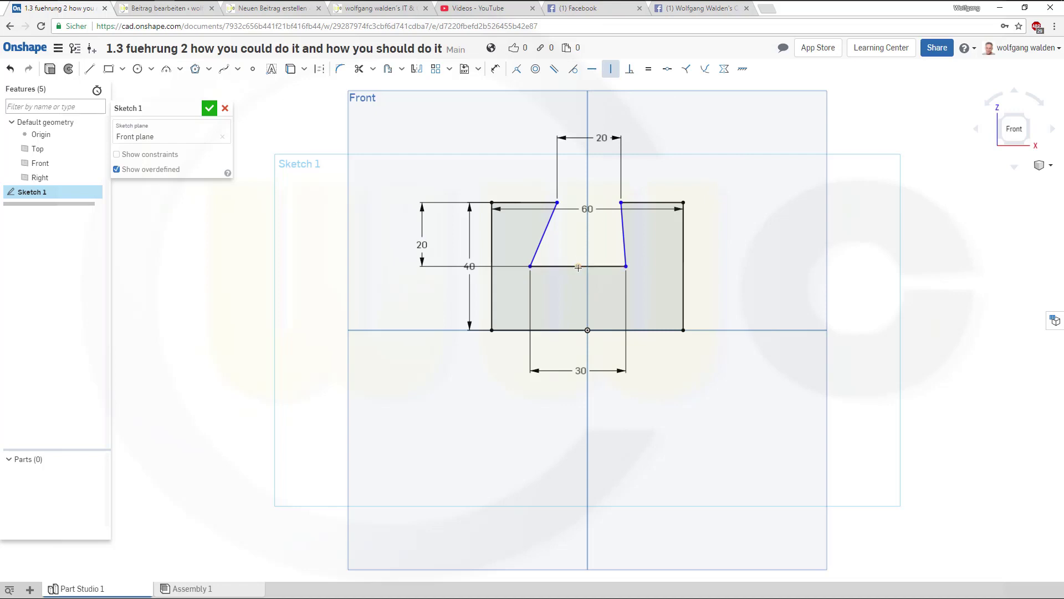
pyautogui.click(579, 266)
pyautogui.click(587, 330)
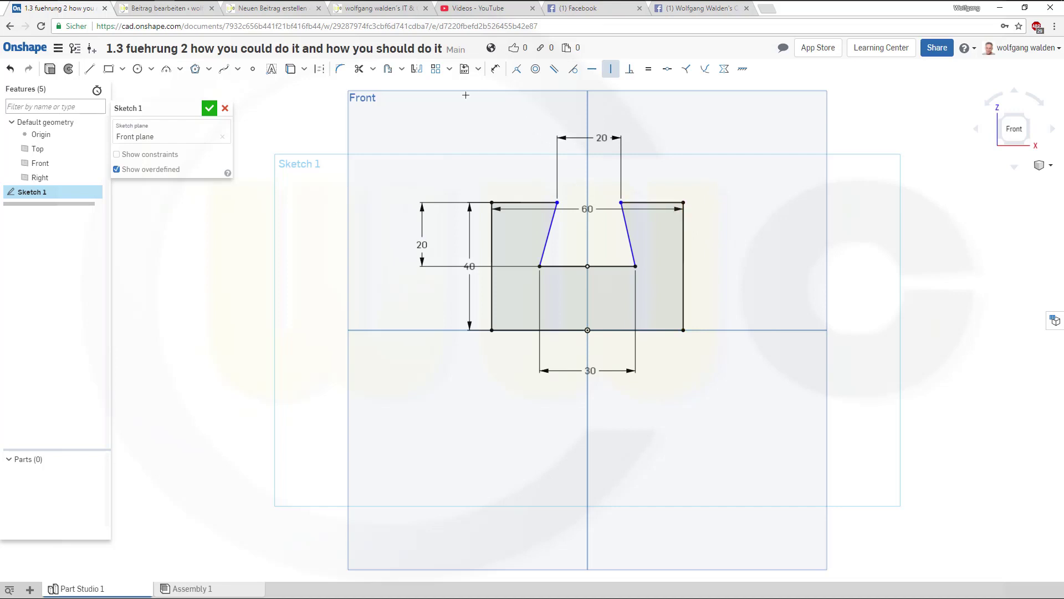
# Step: Dimension the top edge on the slot's left side as 20 mm and finish the sketch
pyautogui.click(496, 70)
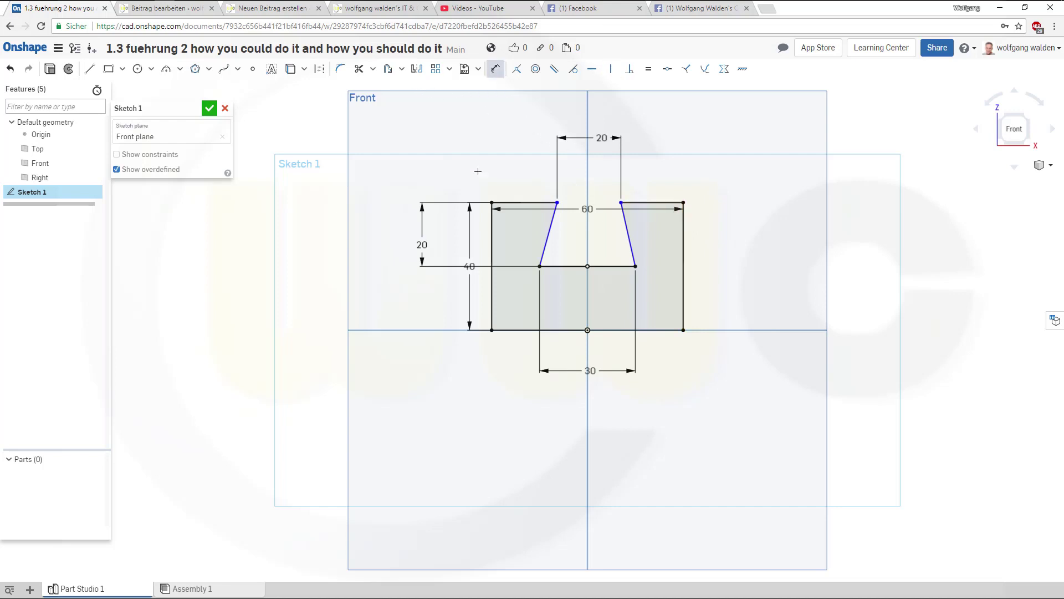
pyautogui.click(511, 204)
pyautogui.click(523, 141)
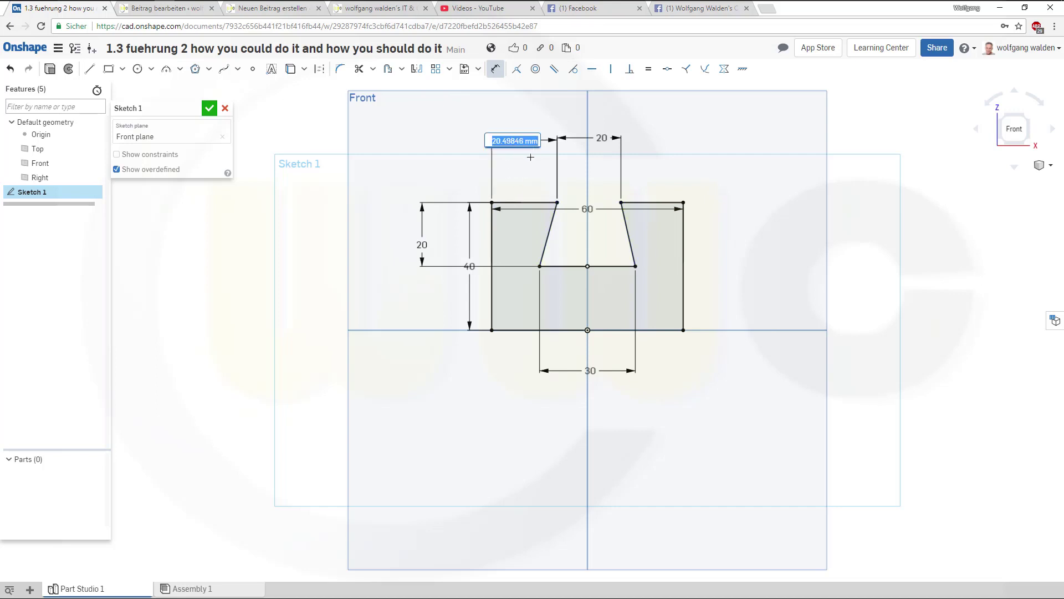
pyautogui.write('20')
pyautogui.press('Return')
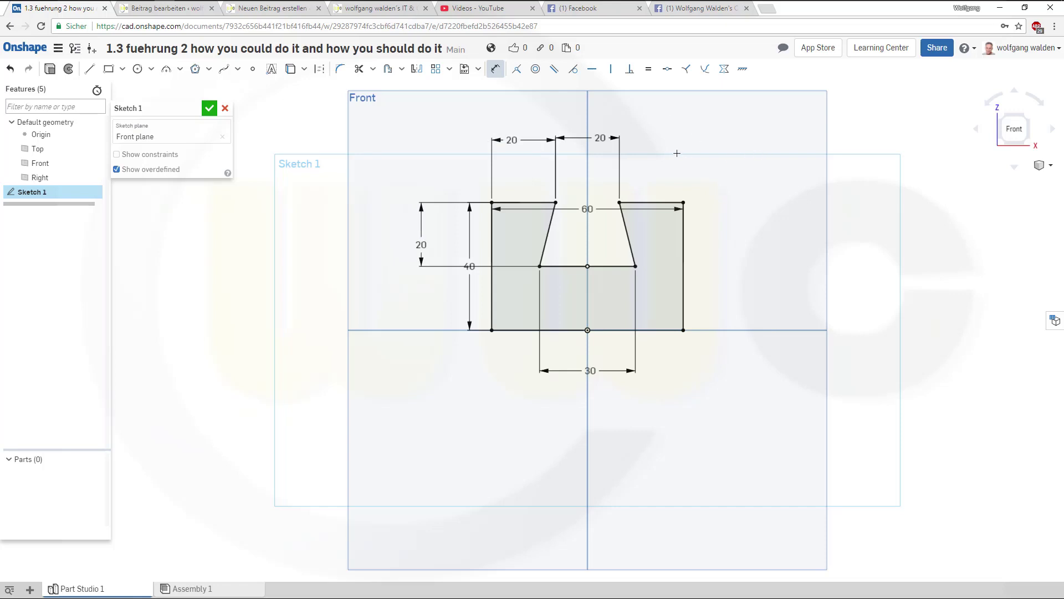
pyautogui.click(209, 108)
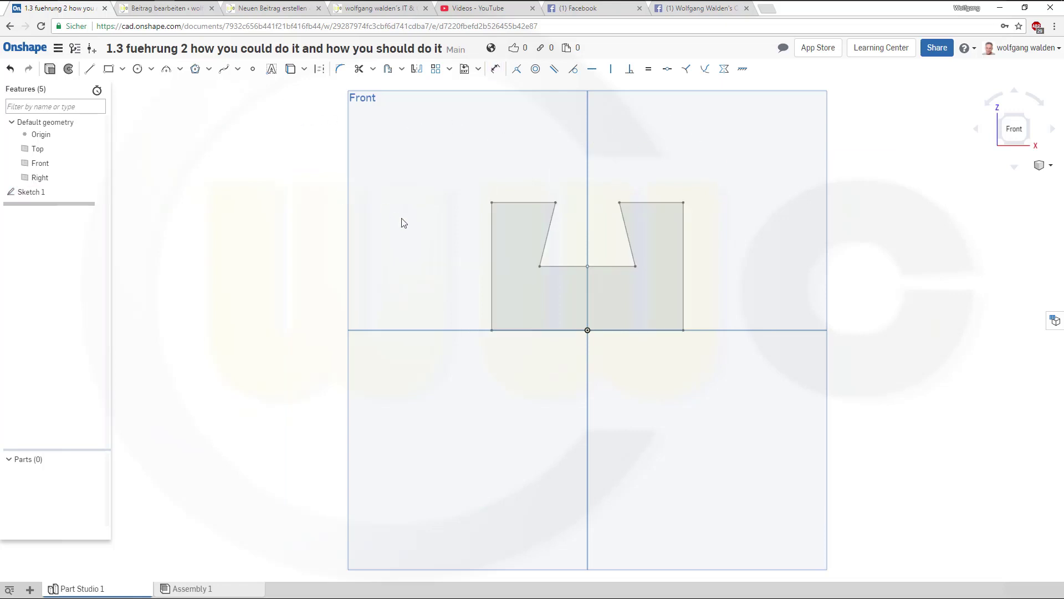
# Step: Extrude the dovetail profile as a new solid, symmetric about the sketch plane with a total depth of 40 mm
pyautogui.moveTo(518, 268)
pyautogui.mouseDown(button='right')
pyautogui.moveTo(466, 294)
pyautogui.moveTo(435, 279)
pyautogui.mouseUp(button='right')
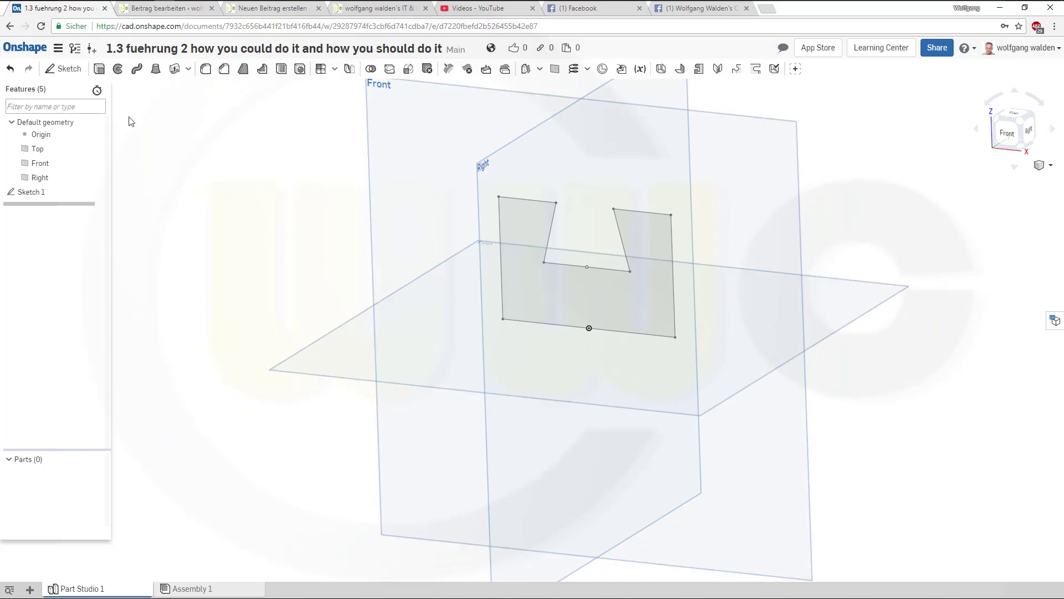
pyautogui.click(99, 69)
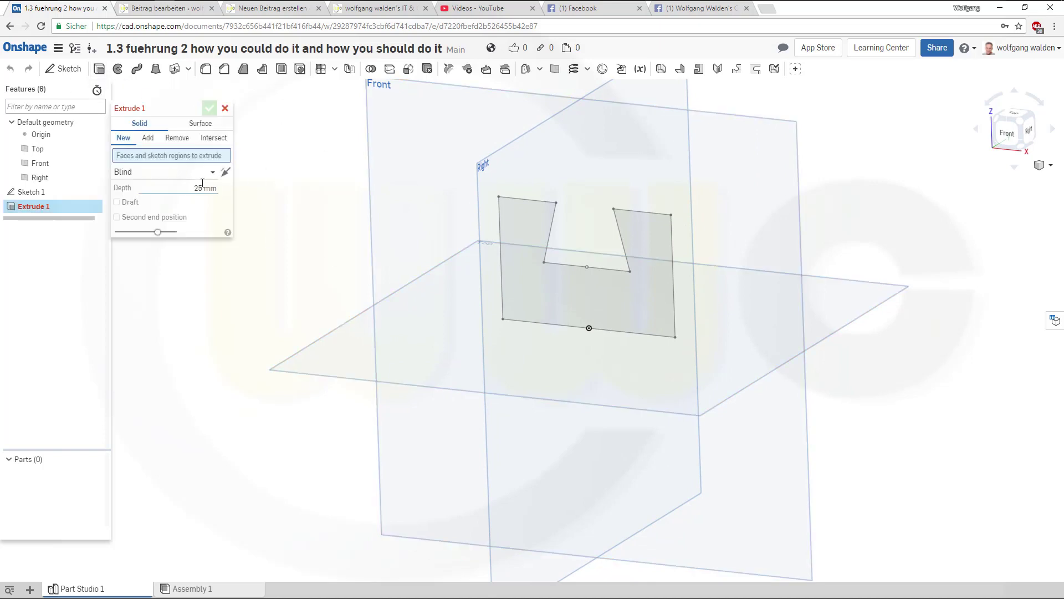
pyautogui.click(212, 173)
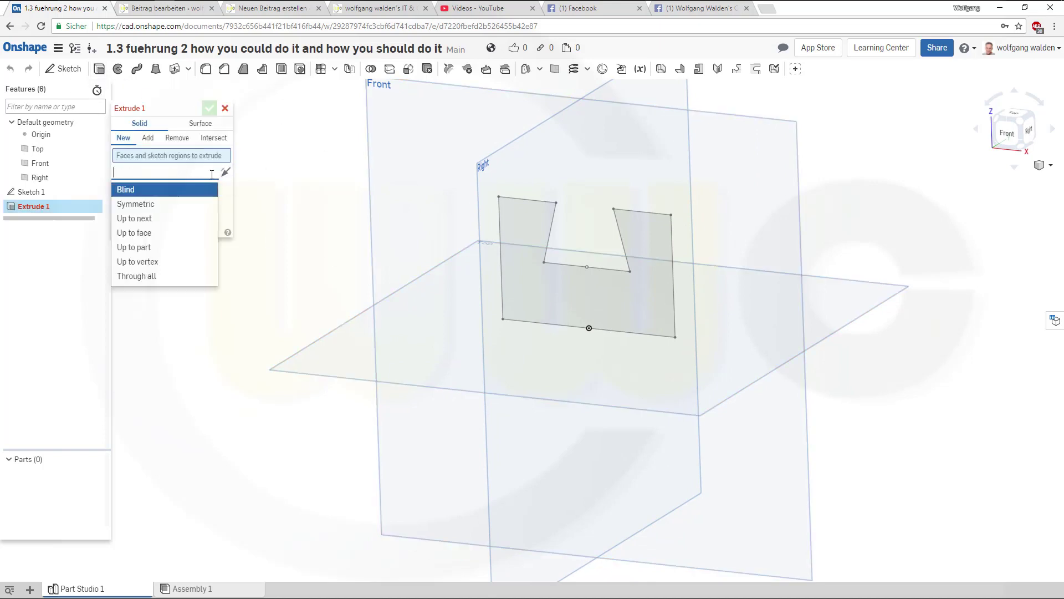
pyautogui.click(176, 204)
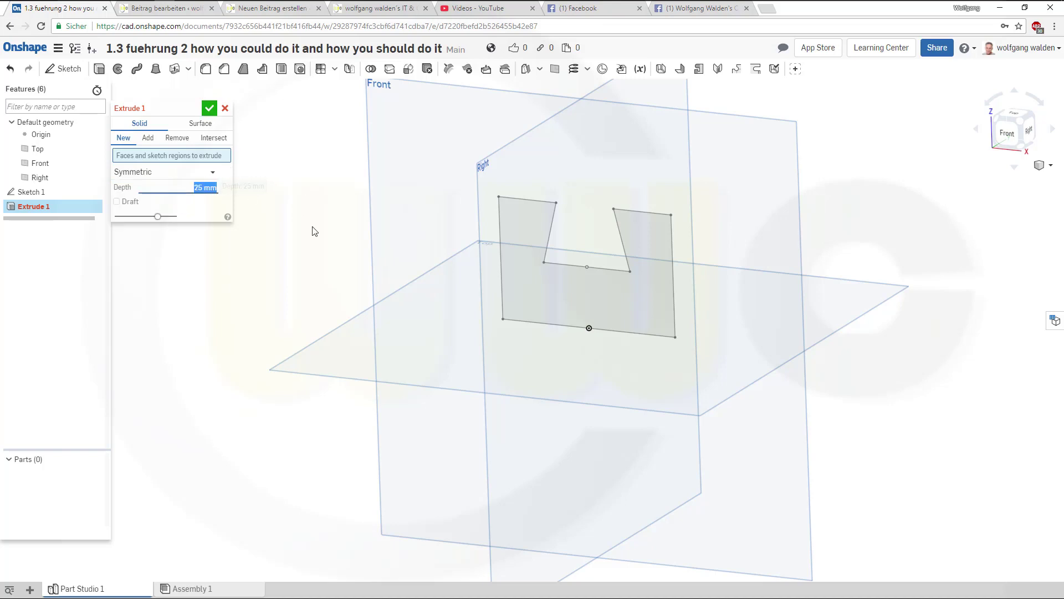
pyautogui.write('40')
pyautogui.press('Return')
pyautogui.click(545, 291)
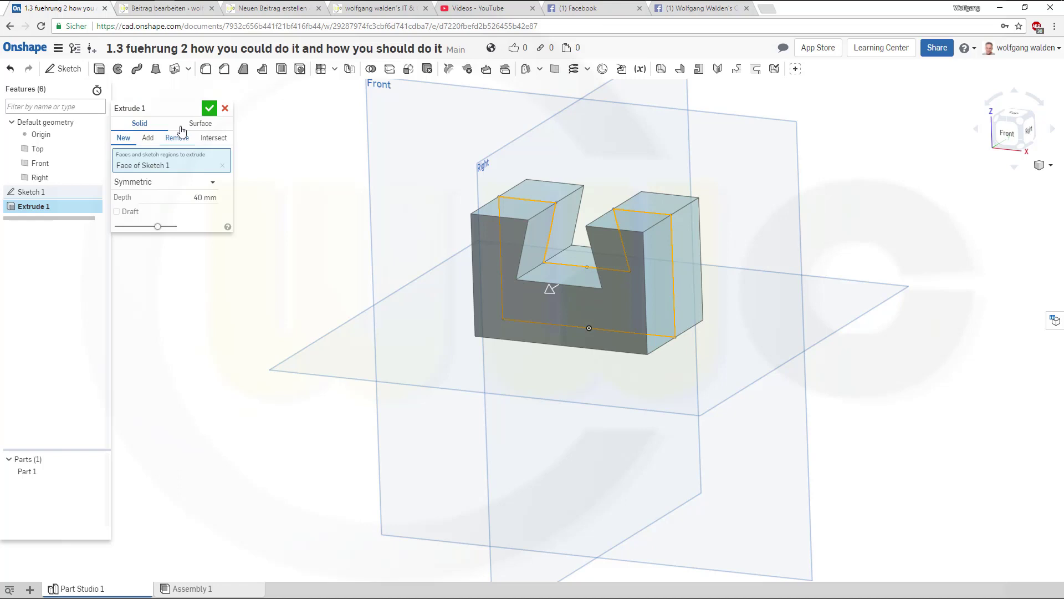
pyautogui.click(209, 107)
pyautogui.moveTo(342, 235)
pyautogui.mouseDown(button='right')
pyautogui.moveTo(348, 225)
pyautogui.moveTo(357, 233)
pyautogui.moveTo(331, 233)
pyautogui.mouseUp(button='right')
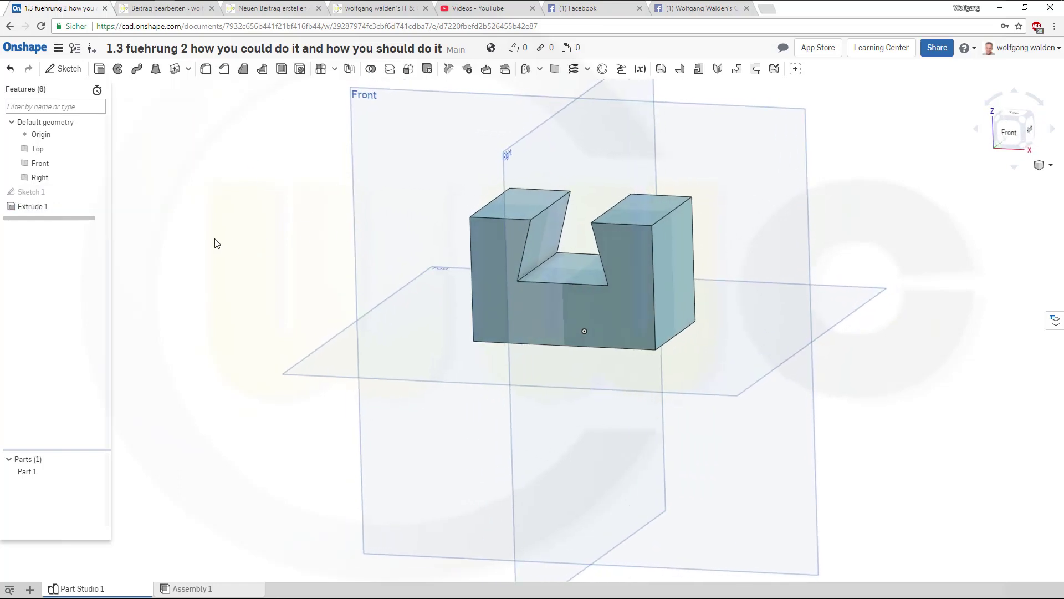
# Step: Try an overall block height of 60 mm in the profile sketch, and undo the change
pyautogui.doubleClick(36, 193)
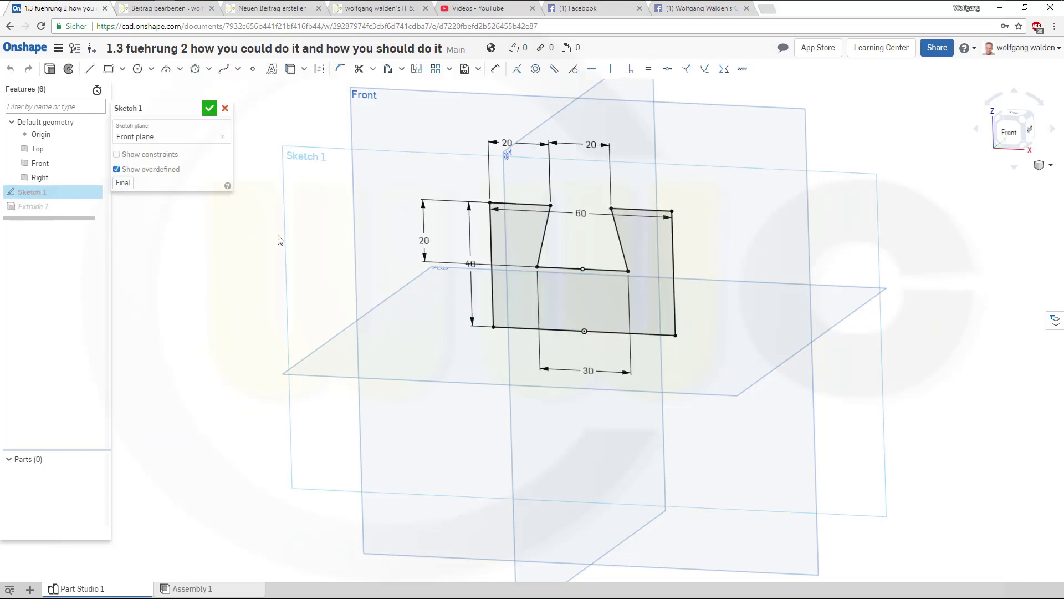
pyautogui.doubleClick(471, 264)
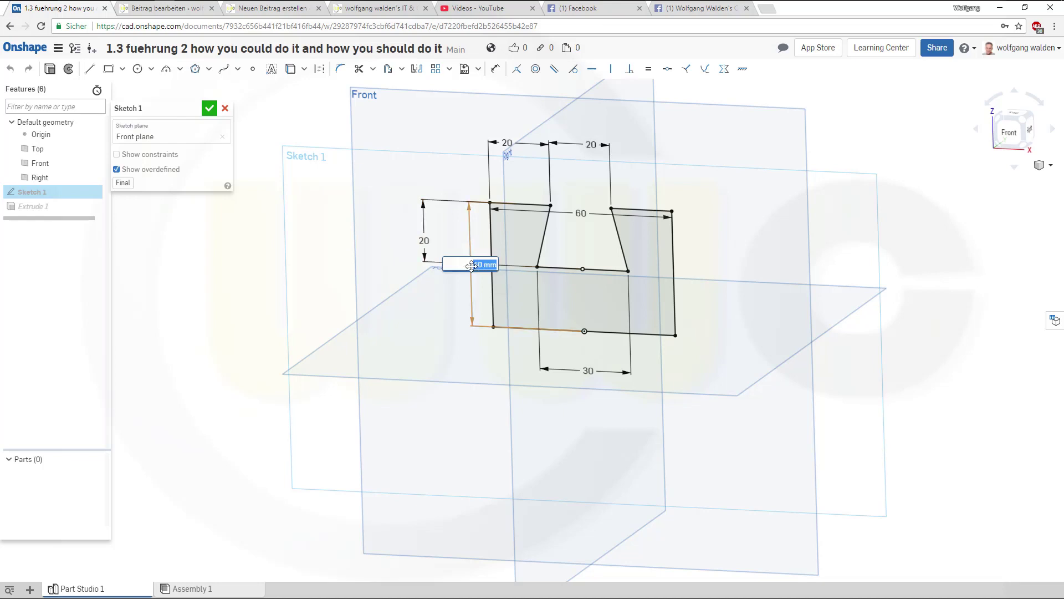
pyautogui.write('60')
pyautogui.press('Return')
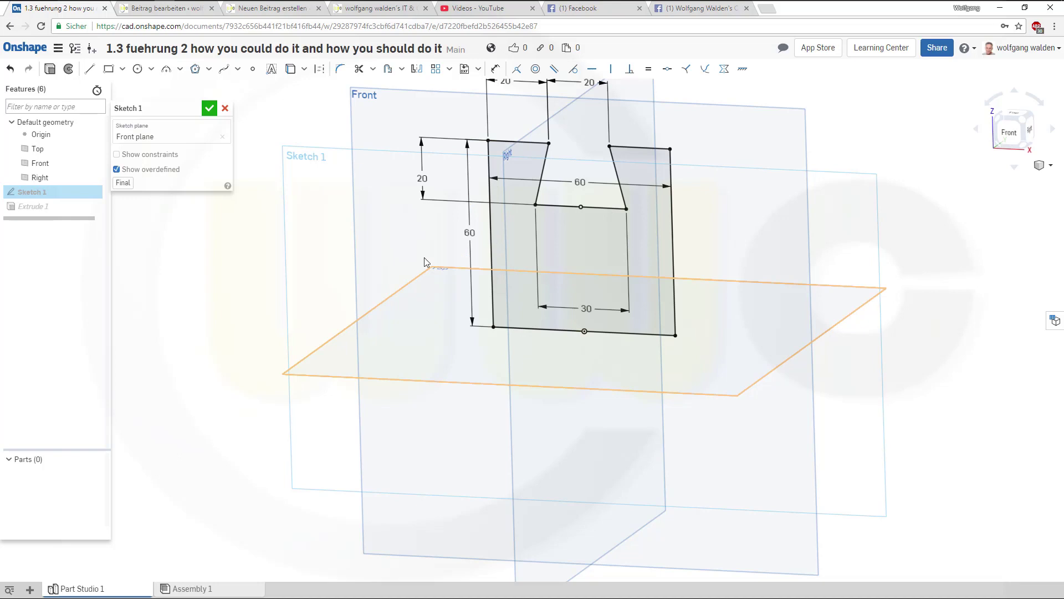
pyautogui.click(212, 110)
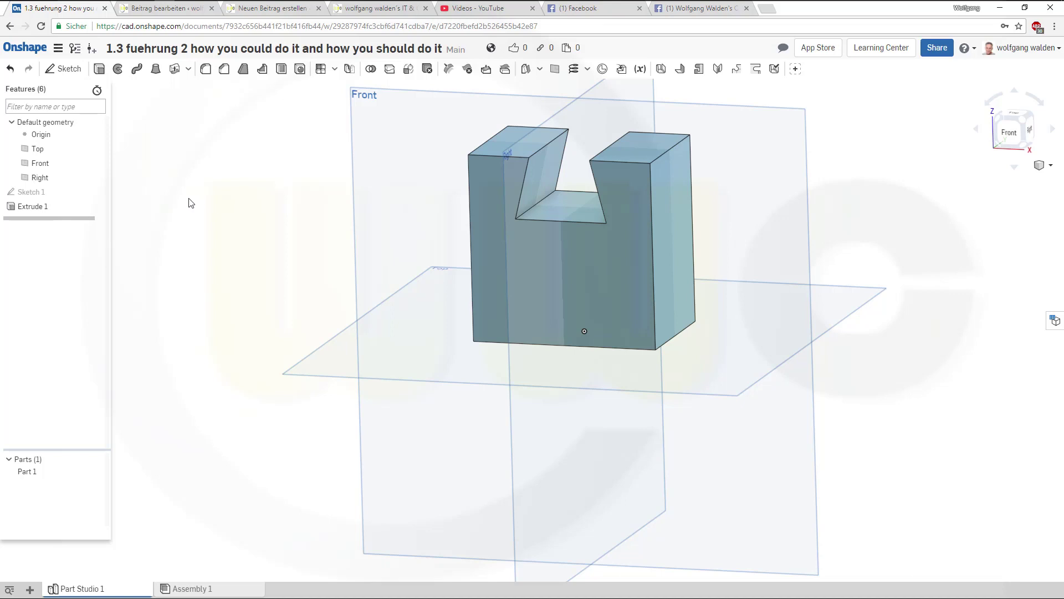
pyautogui.click(10, 68)
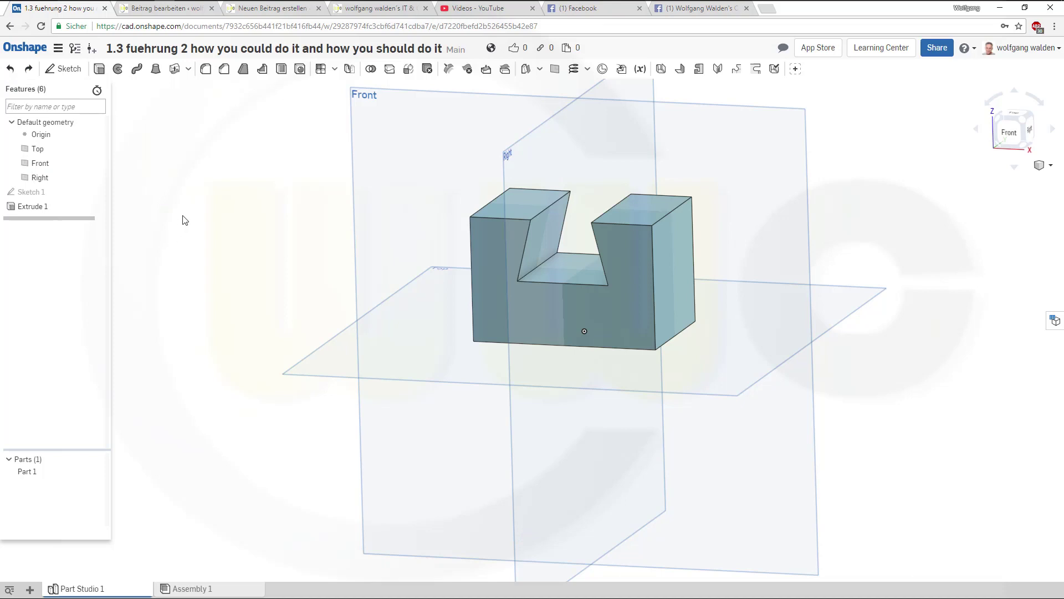
# Step: Delete the block's extrusion together with its dovetail profile sketch
pyautogui.click(36, 206)
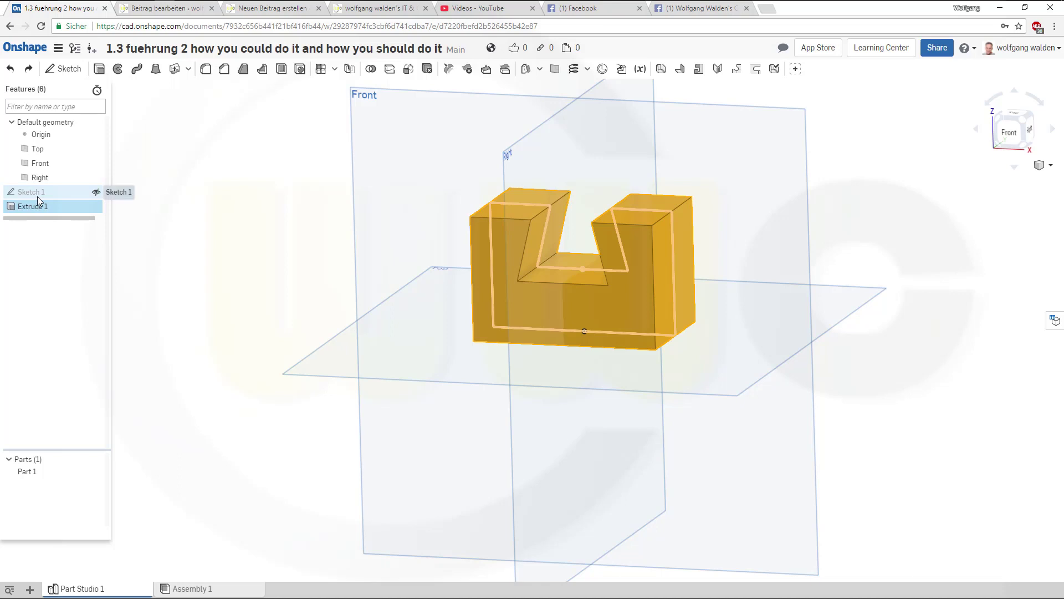
pyautogui.click(38, 196)
pyautogui.press('Delete')
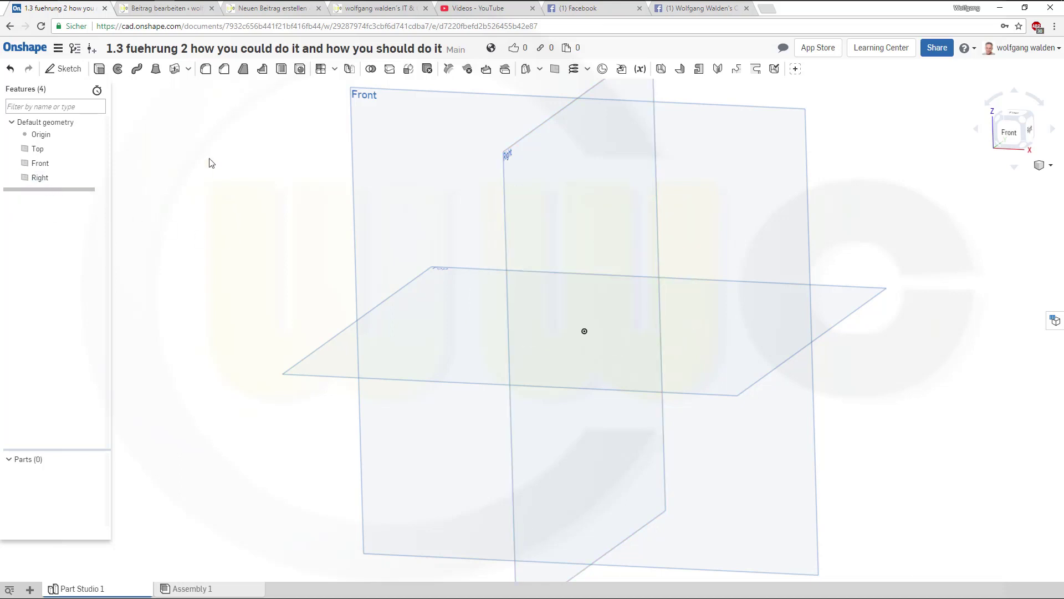
# Step: Start a new sketch on the Front plane and draw a corner rectangle about 50 by 34 mm, clear of the origin
pyautogui.click(72, 69)
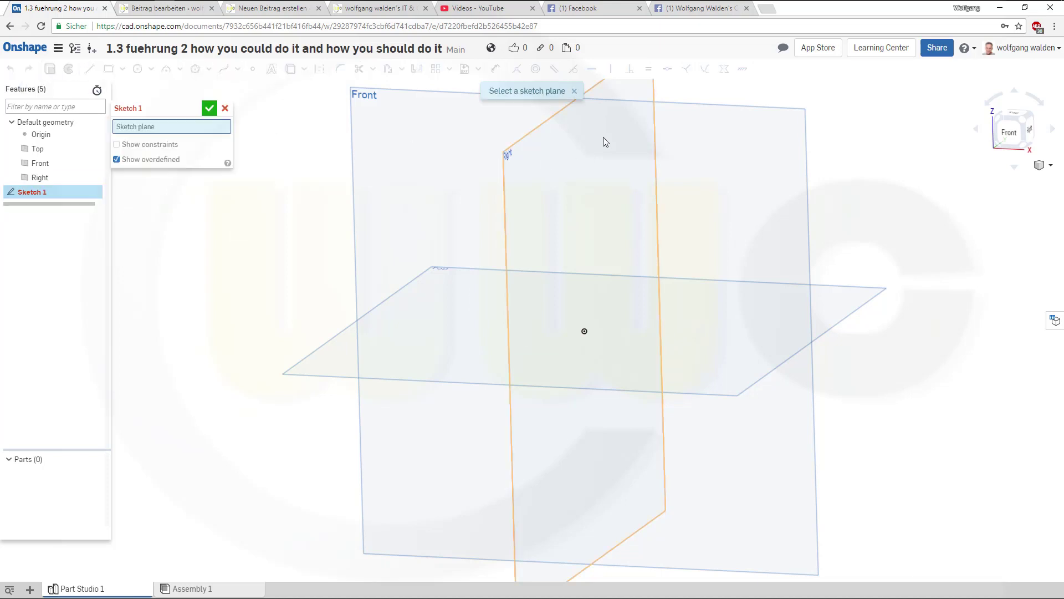
pyautogui.click(700, 108)
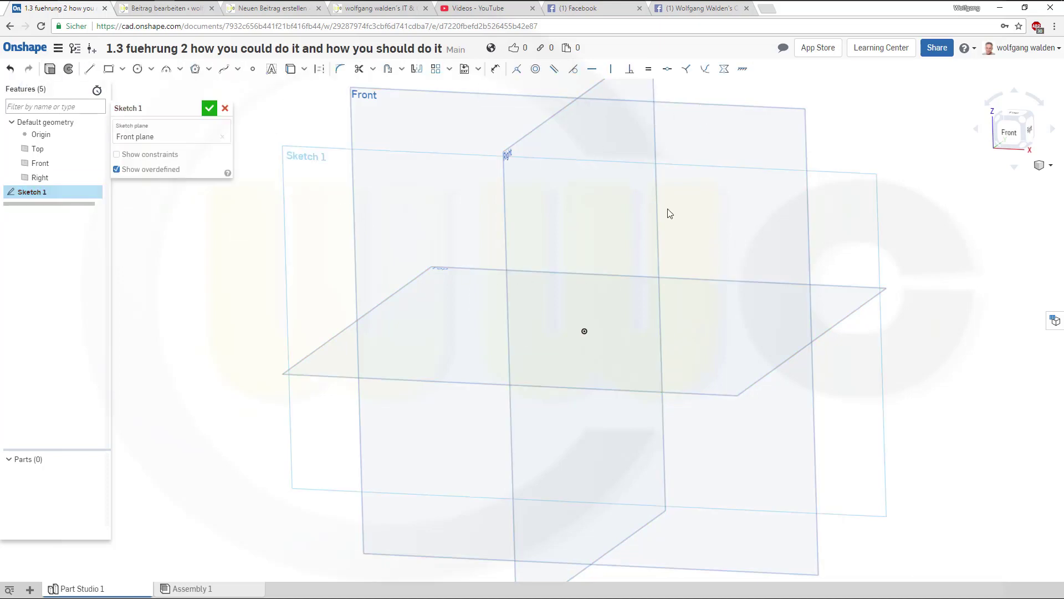
pyautogui.click(1010, 136)
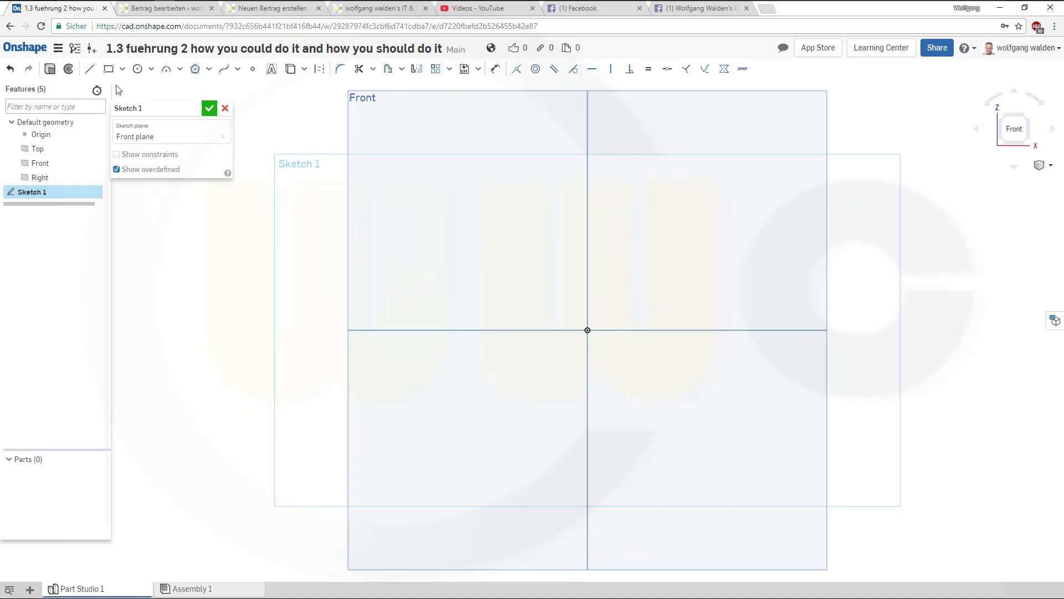
pyautogui.click(108, 69)
pyautogui.moveTo(619, 294)
pyautogui.mouseDown()
pyautogui.moveTo(742, 190)
pyautogui.moveTo(780, 186)
pyautogui.mouseUp()
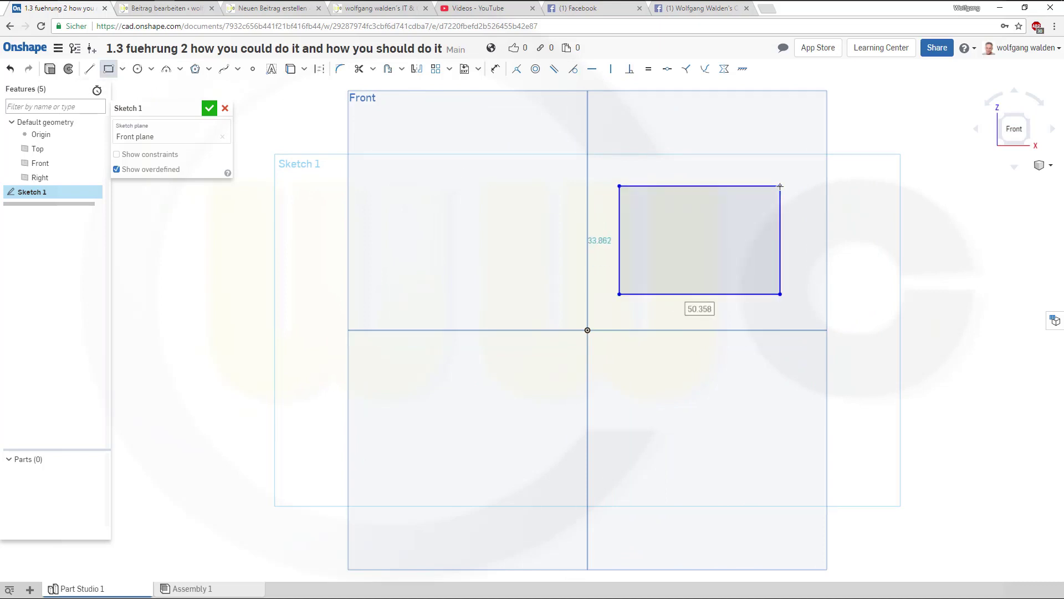
pyautogui.write('120')
pyautogui.press('Return')
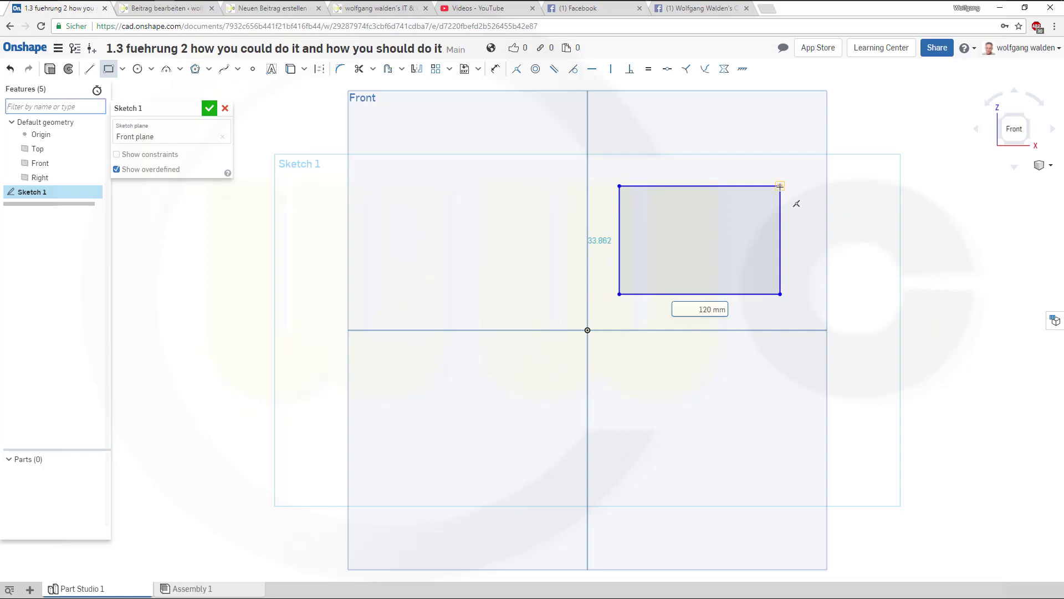
pyautogui.press('Escape')
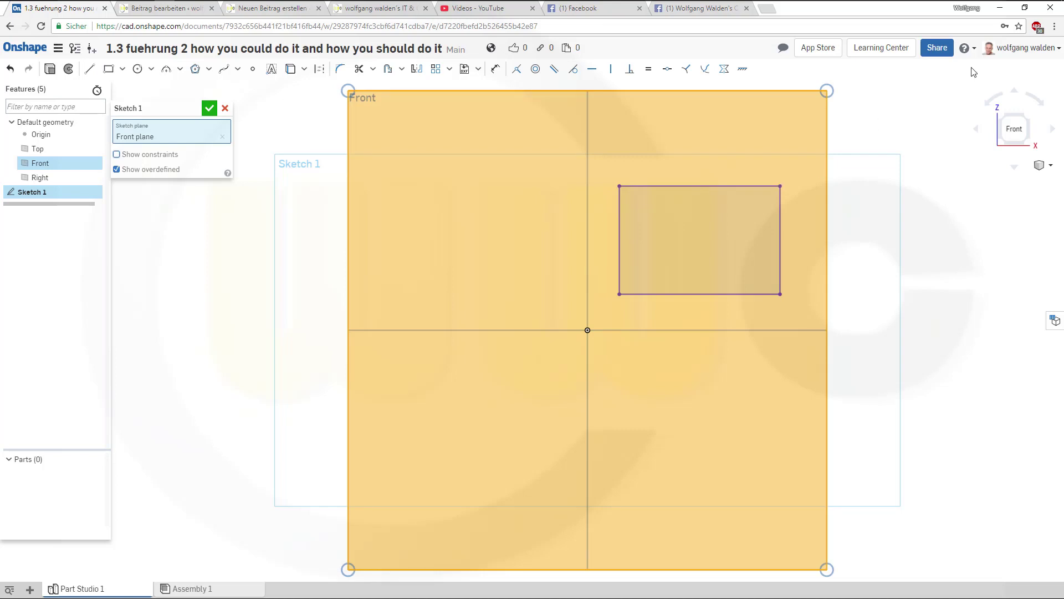
pyautogui.click(928, 191)
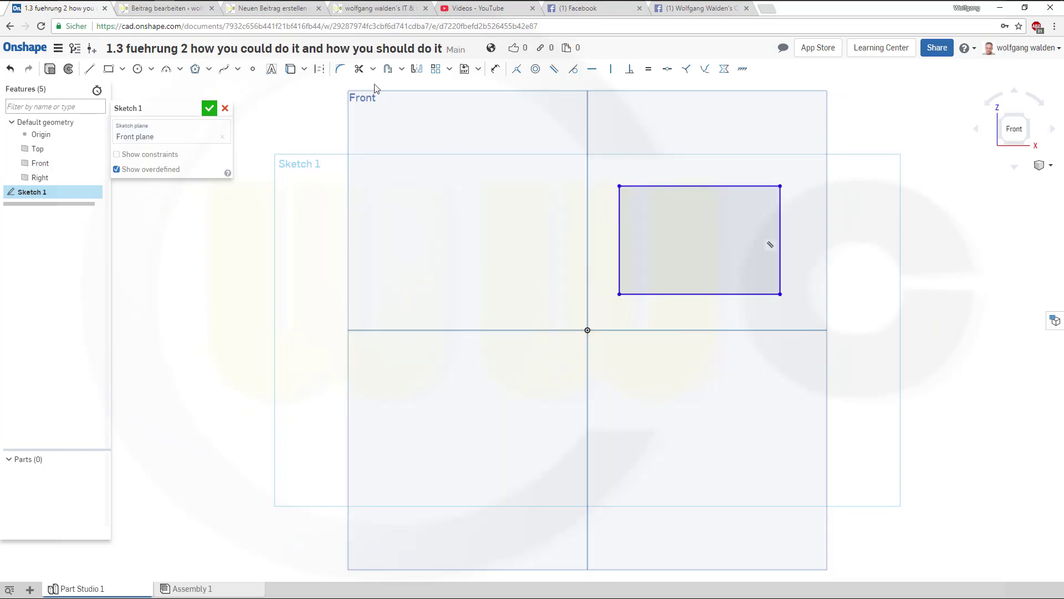
# Step: Dimension the rectangle's width between its two vertical edges as 60 mm
pyautogui.click(496, 70)
pyautogui.click(620, 238)
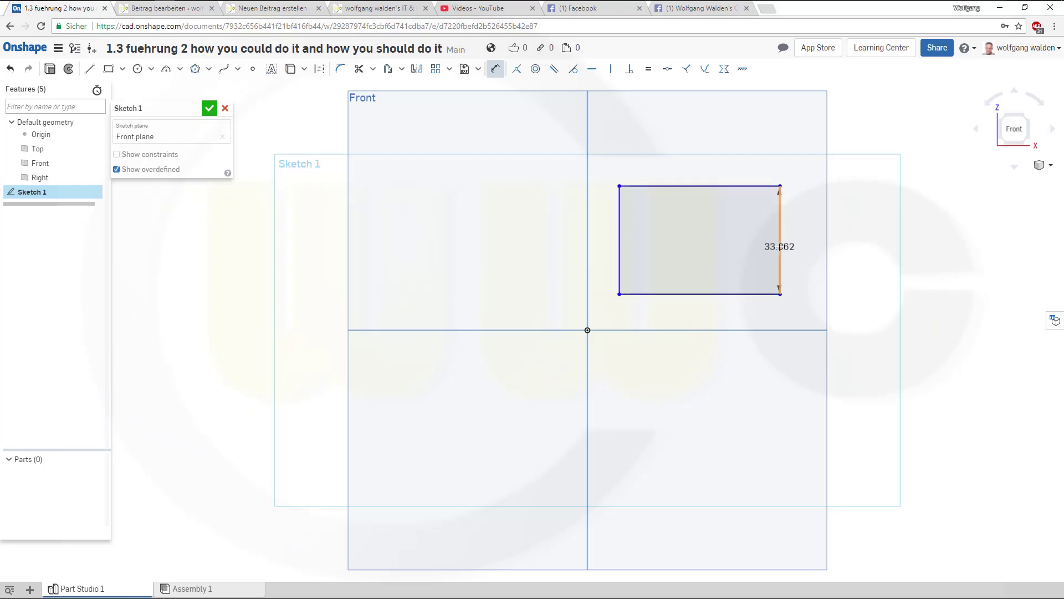
pyautogui.click(781, 246)
pyautogui.click(706, 167)
pyautogui.write('120')
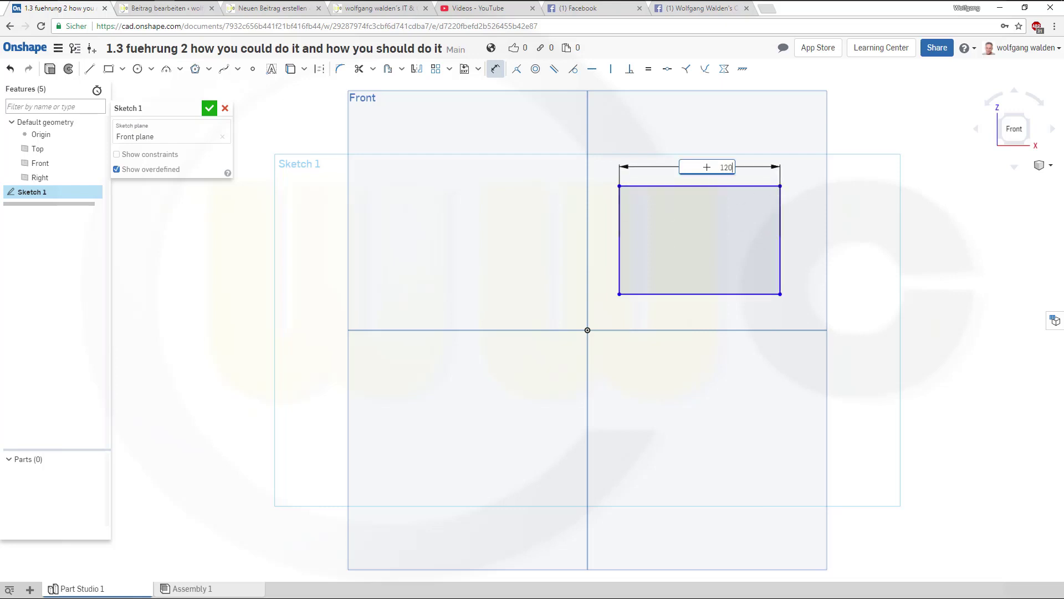
pyautogui.press('BackSpace')
pyautogui.press('BackSpace')
pyautogui.press('BackSpace')
pyautogui.write('160')
pyautogui.press('BackSpace')
pyautogui.press('BackSpace')
pyautogui.press('BackSpace')
pyautogui.write('60')
pyautogui.press('Return')
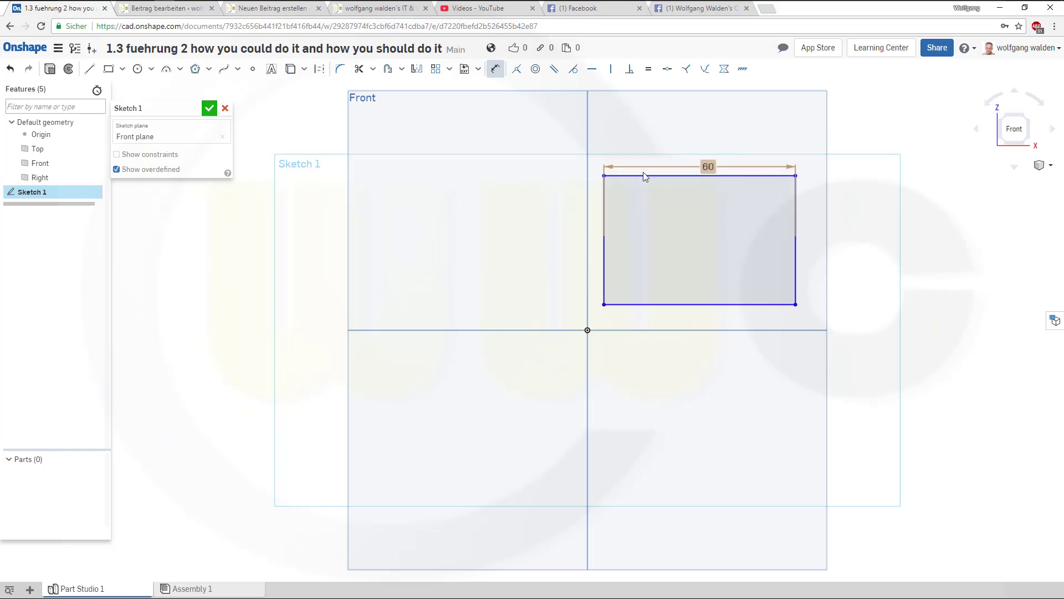
# Step: Dimension the rectangle's height between its two horizontal edges as 40 mm
pyautogui.click(644, 176)
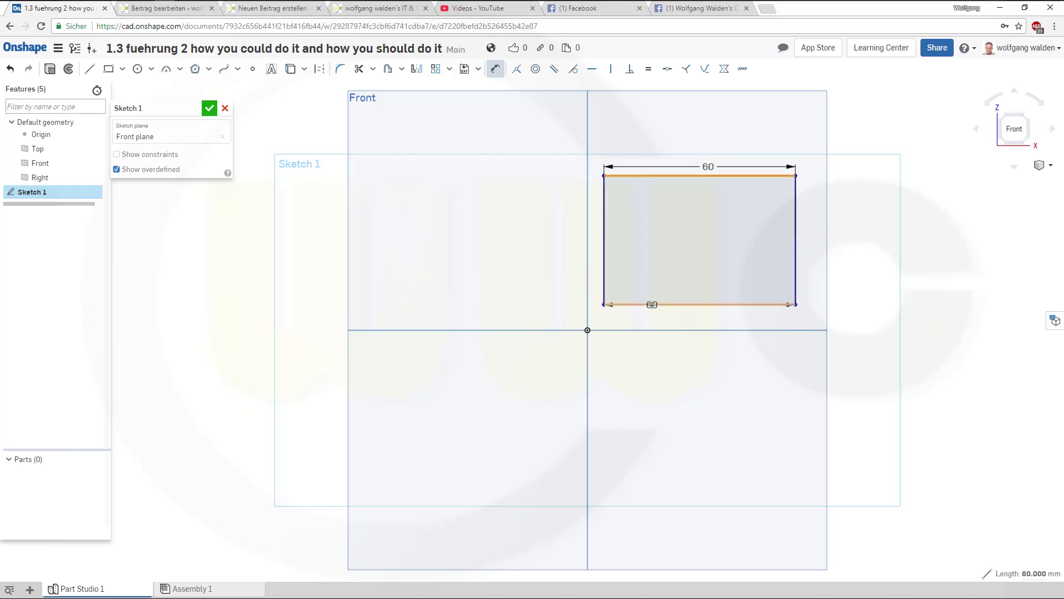
pyautogui.click(722, 293)
pyautogui.click(925, 257)
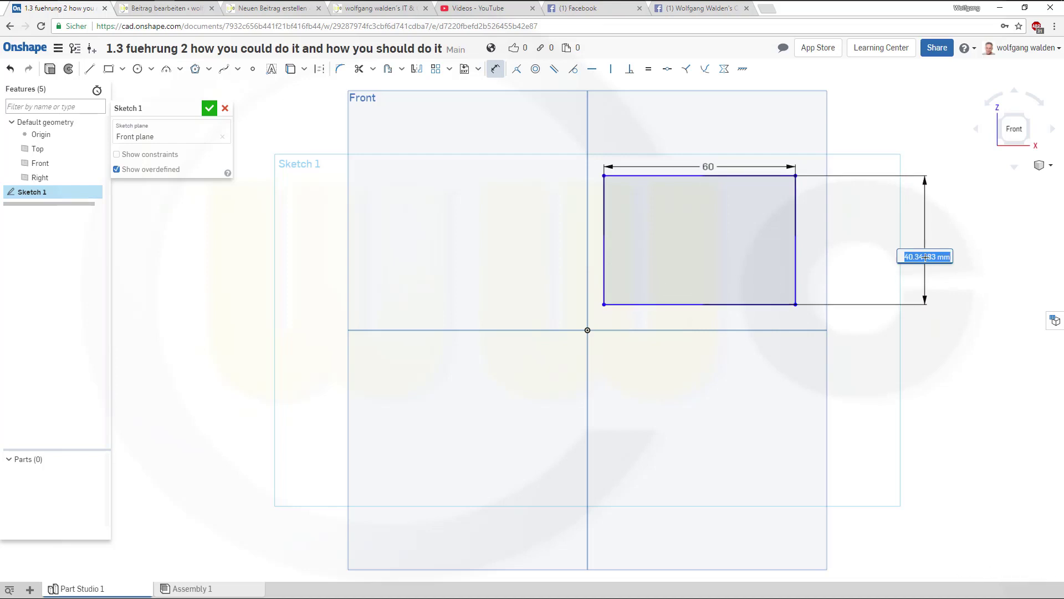
pyautogui.write('40')
pyautogui.press('Return')
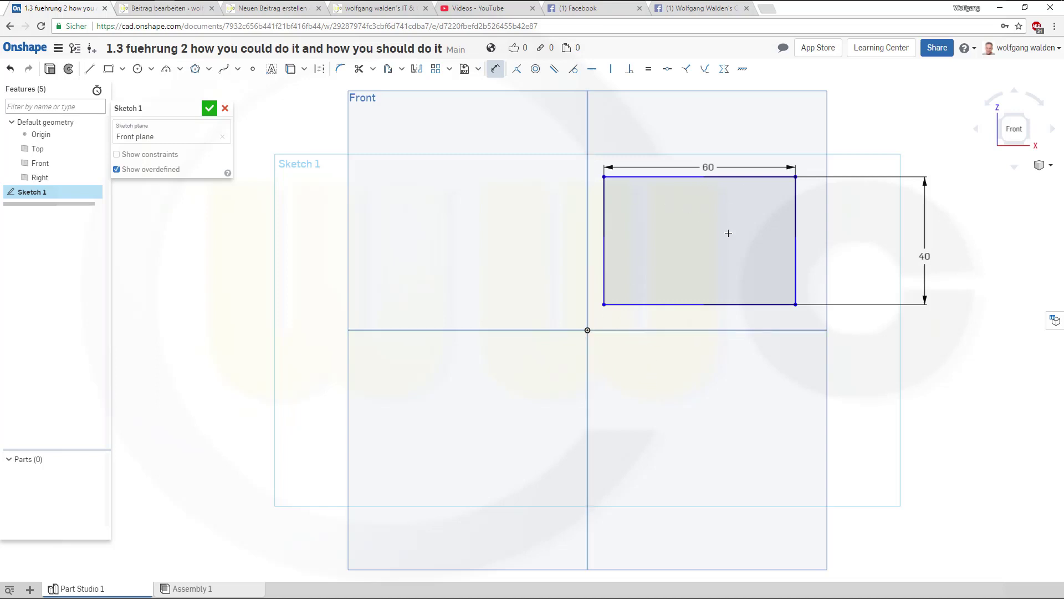
# Step: Undo the rectangle's width and height dimensions and restore them
pyautogui.press('Escape')
pyautogui.hotkey('ctrl', 'z')
pyautogui.hotkey('ctrl', 'z')
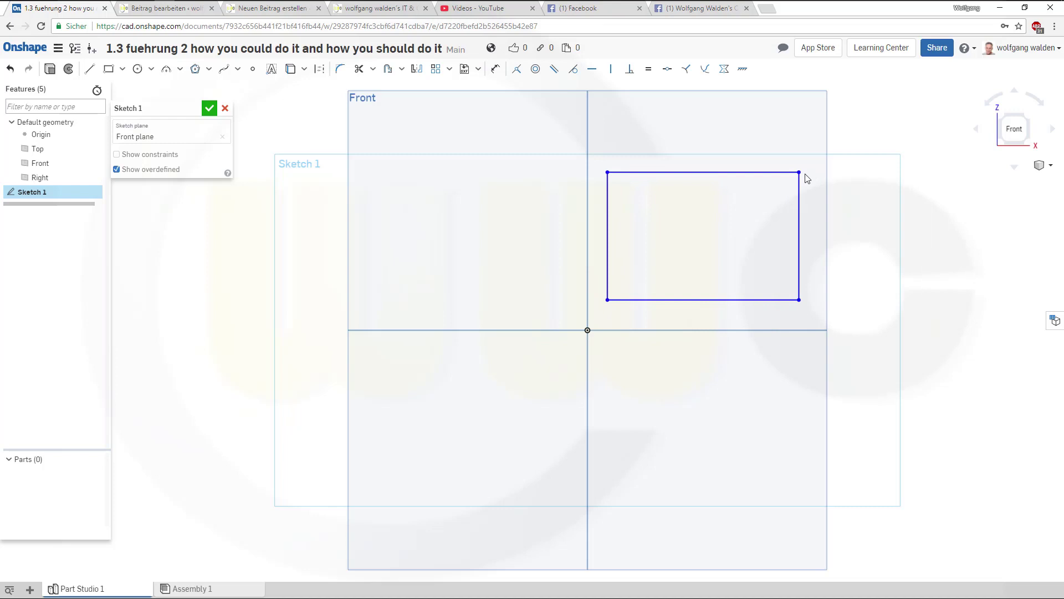
pyautogui.hotkey('ctrl', 'y')
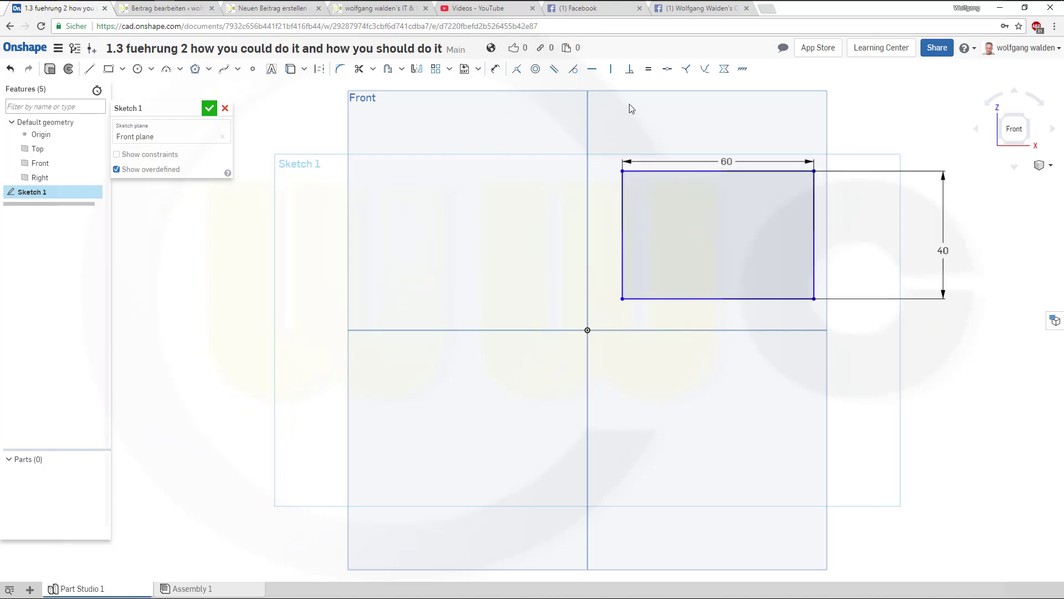
# Step: Constrain the midpoint of the rectangle's bottom edge to the origin and finish the sketch
pyautogui.click(668, 68)
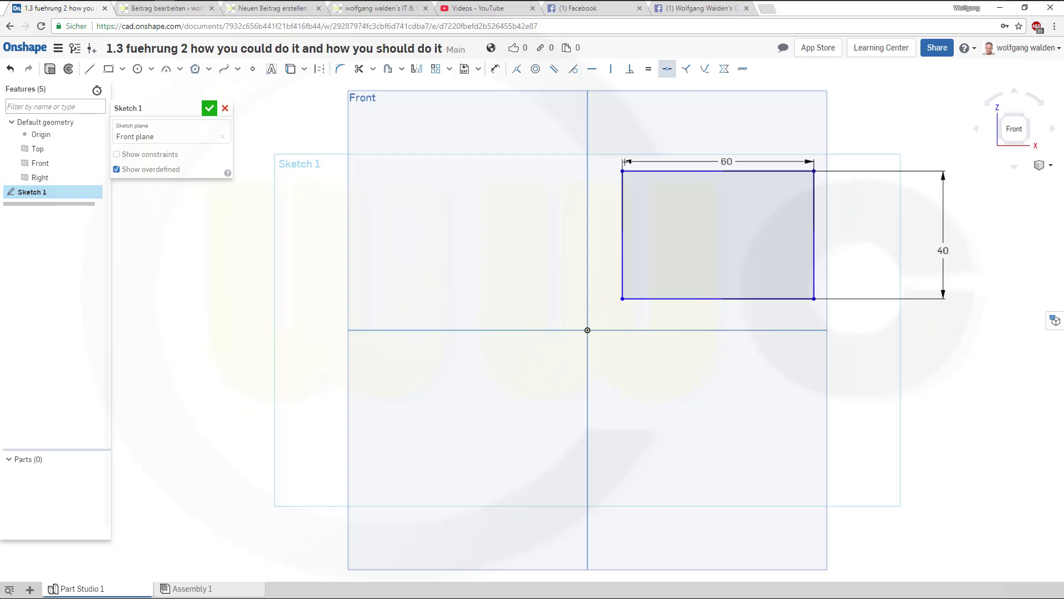
pyautogui.click(703, 298)
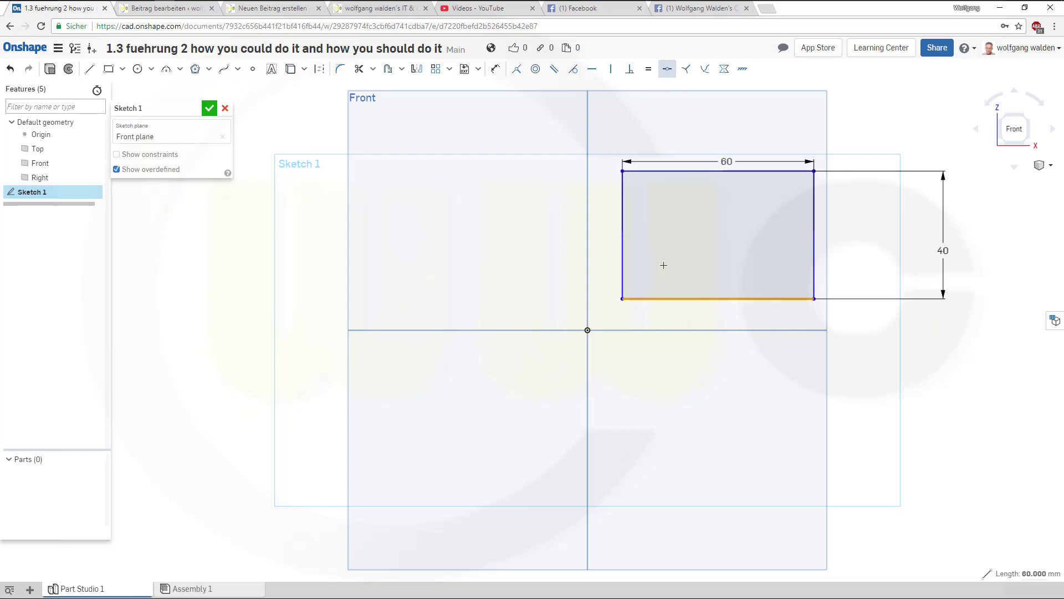
pyautogui.click(588, 331)
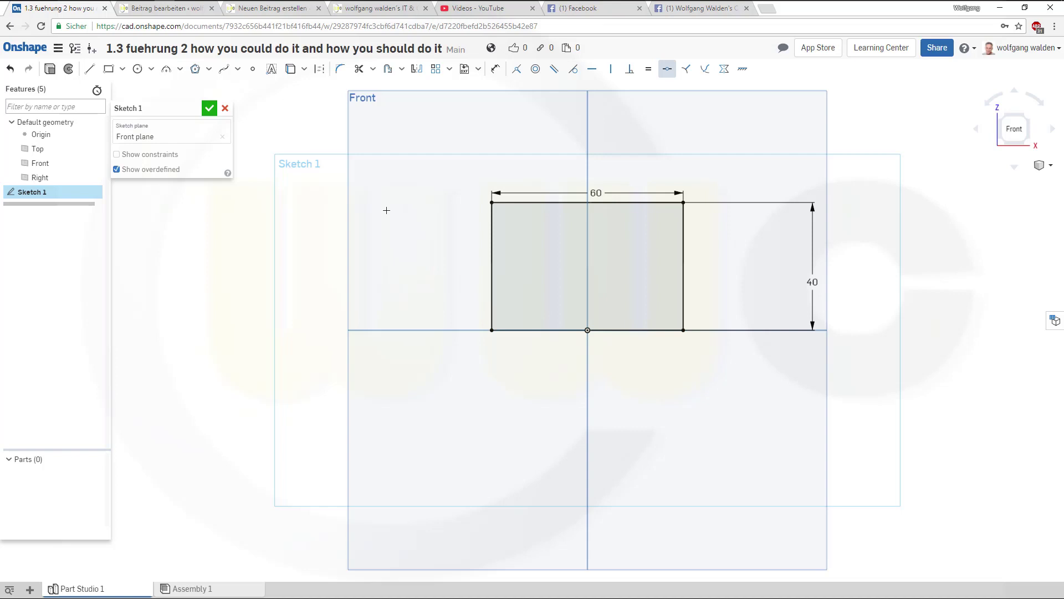
pyautogui.click(209, 109)
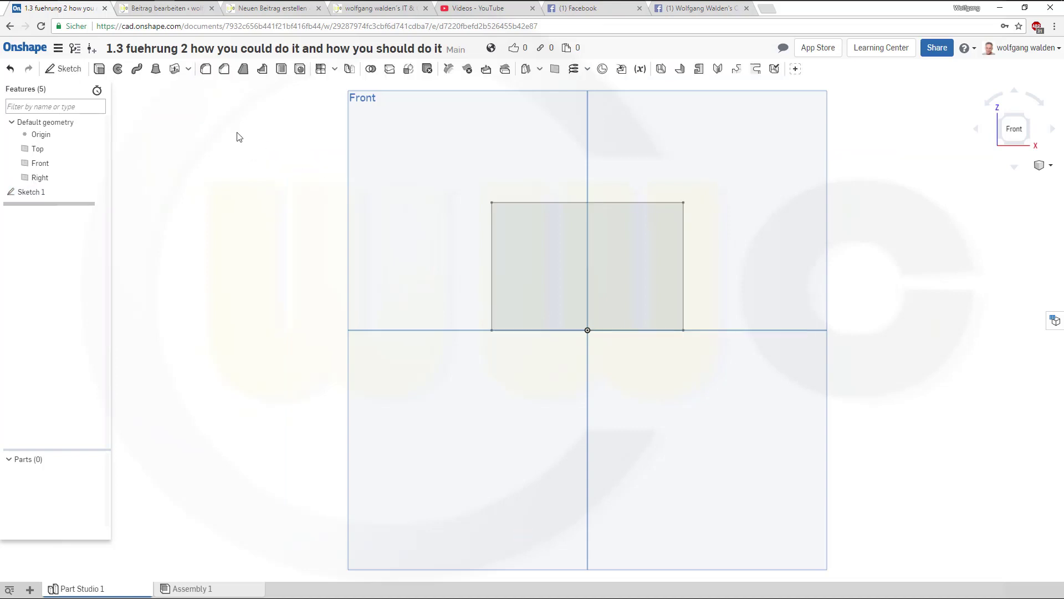
# Step: Extrude the rectangle symmetrically as a new solid with a depth of 40 mm
pyautogui.click(100, 69)
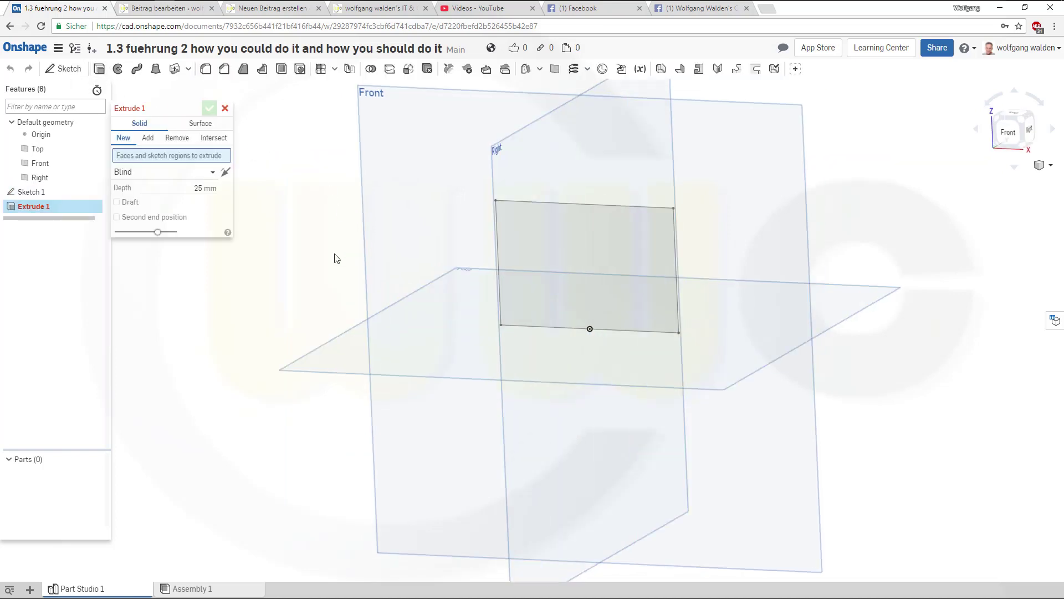
pyautogui.click(213, 173)
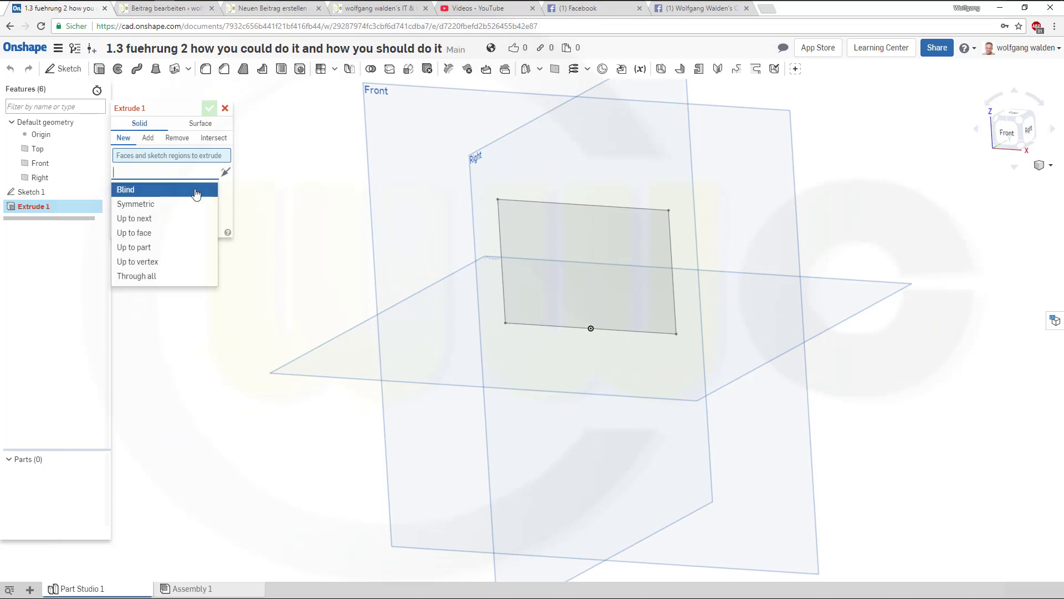
pyautogui.click(188, 205)
pyautogui.click(210, 187)
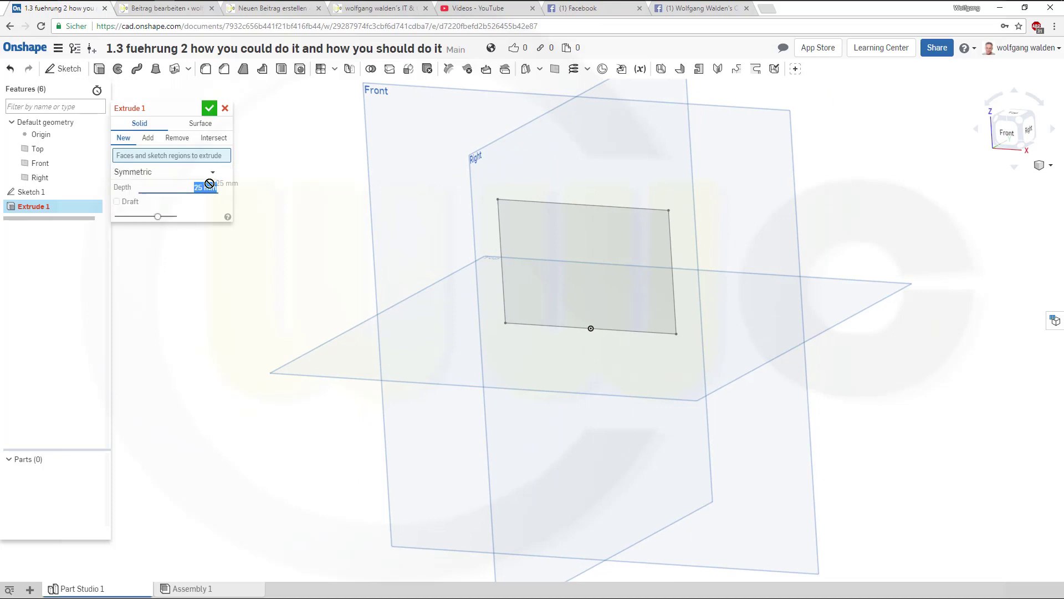
pyautogui.write('40')
pyautogui.click(542, 205)
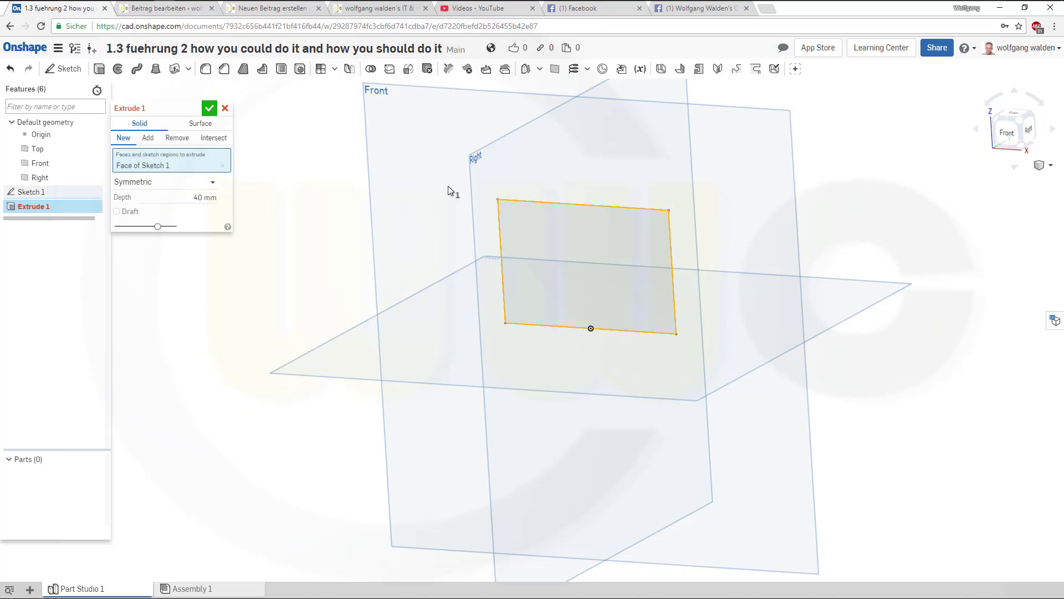
pyautogui.click(210, 109)
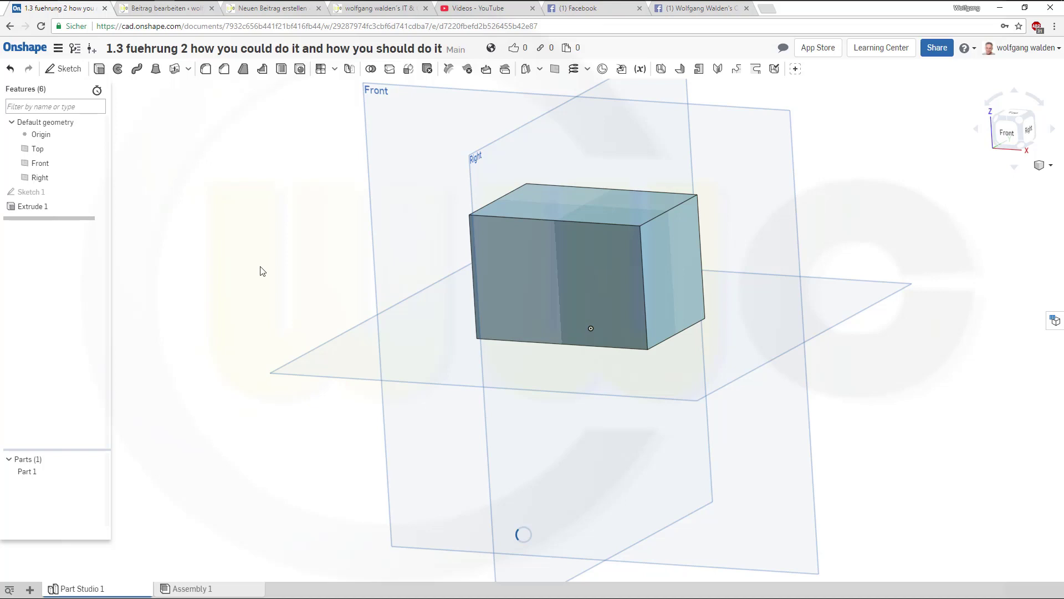
# Step: Start a sketch on the Front plane and draw a closed trapezoid beside the block, about 45 mm wide at its base and 11 mm at the top
pyautogui.moveTo(292, 281)
pyautogui.mouseDown(button='right')
pyautogui.moveTo(302, 257)
pyautogui.moveTo(304, 272)
pyautogui.moveTo(289, 261)
pyautogui.mouseUp(button='right')
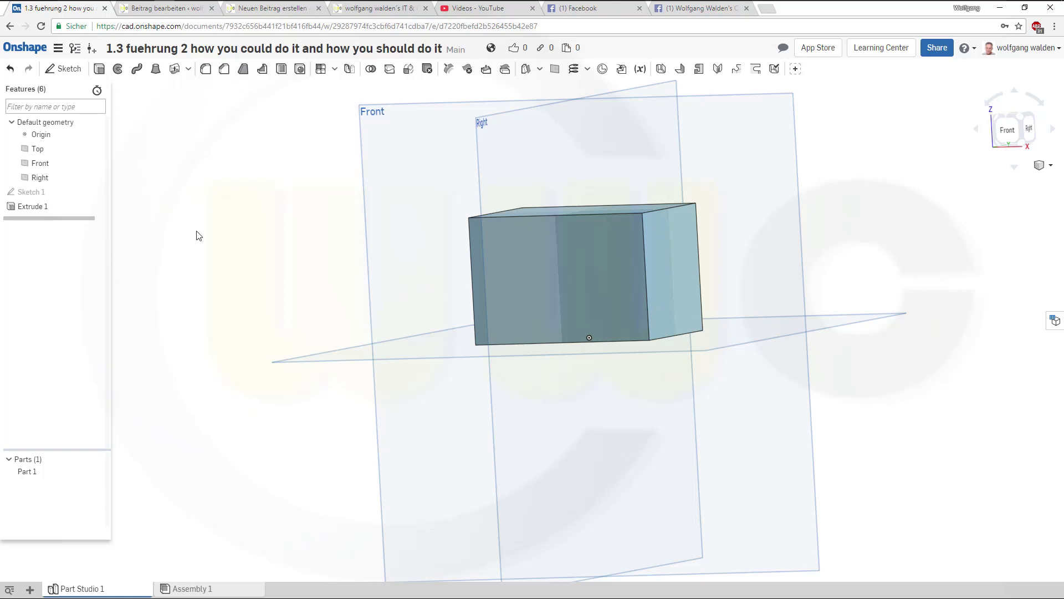
pyautogui.moveTo(216, 233)
pyautogui.mouseDown(button='right')
pyautogui.moveTo(204, 233)
pyautogui.moveTo(223, 249)
pyautogui.mouseUp(button='right')
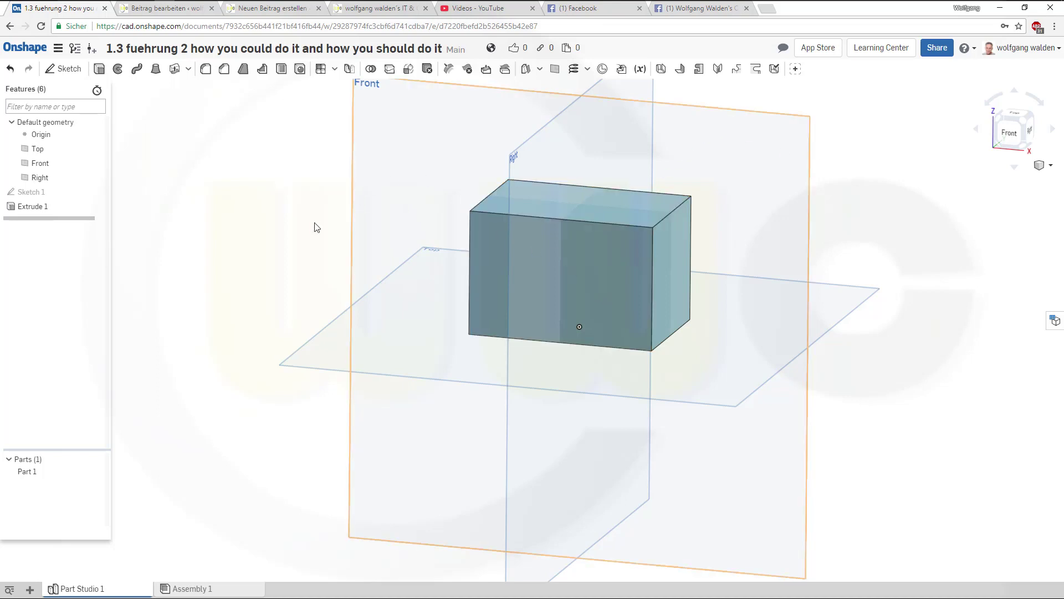
pyautogui.click(63, 69)
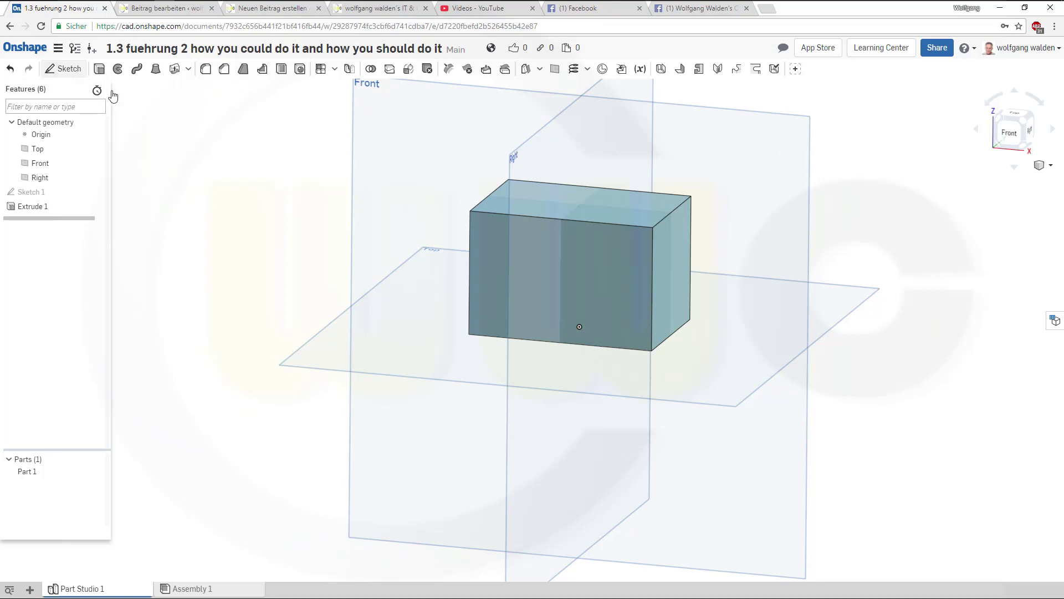
pyautogui.click(758, 118)
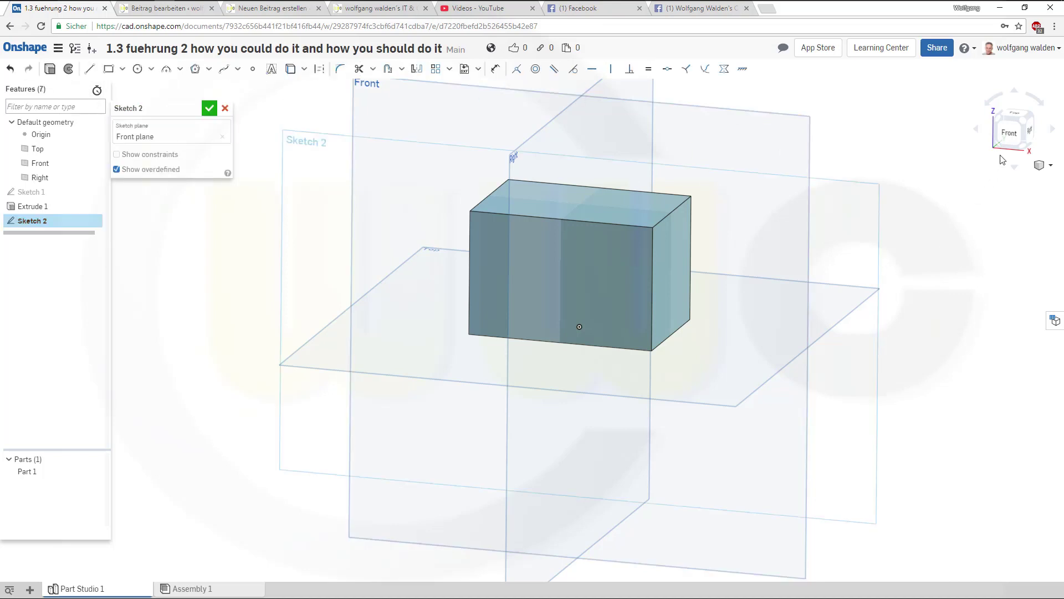
pyautogui.click(1018, 136)
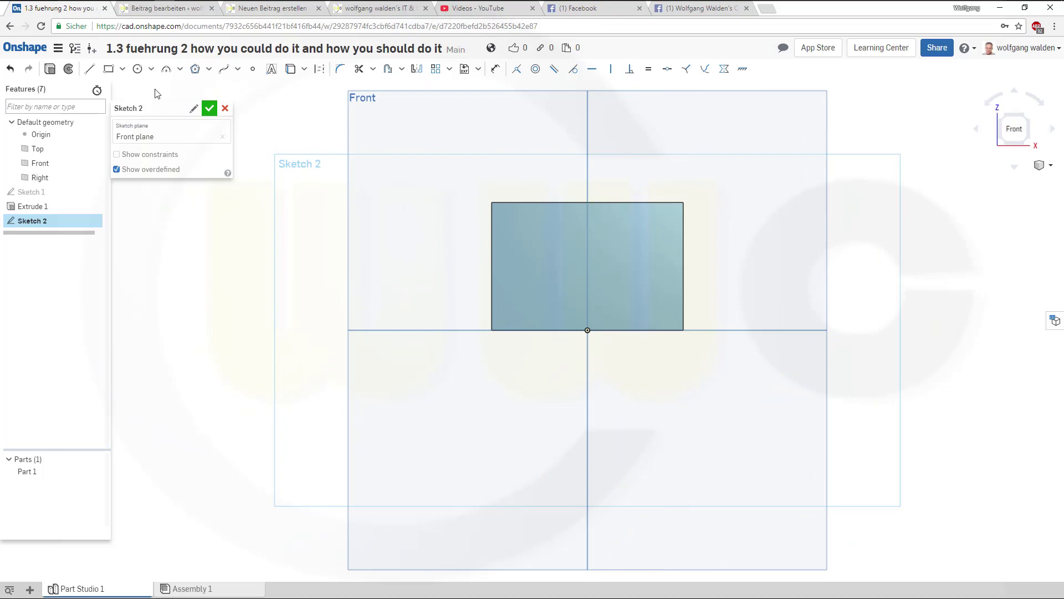
pyautogui.click(89, 70)
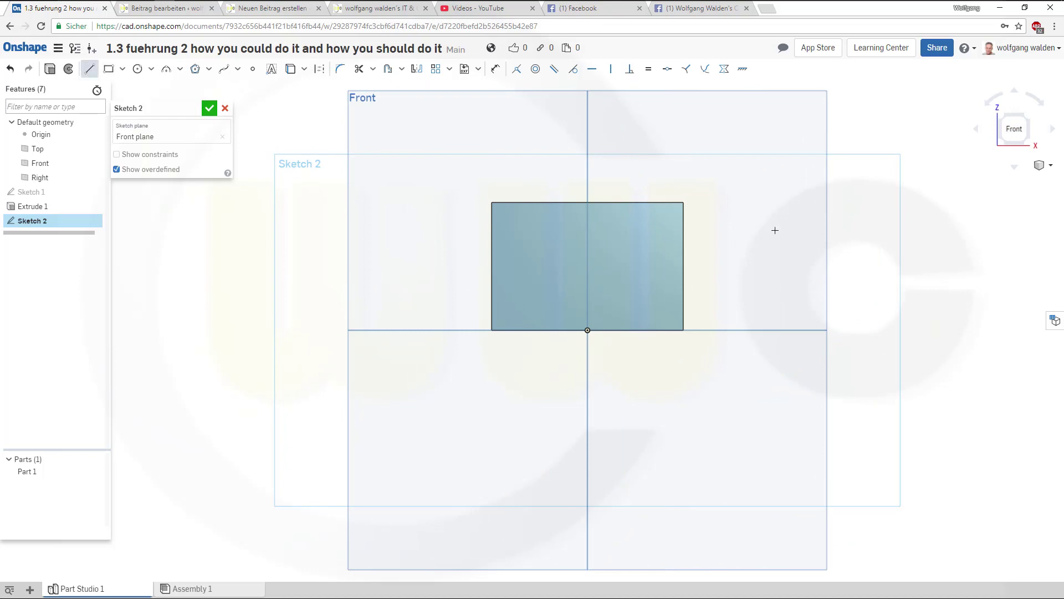
pyautogui.click(850, 187)
pyautogui.click(796, 265)
pyautogui.click(941, 264)
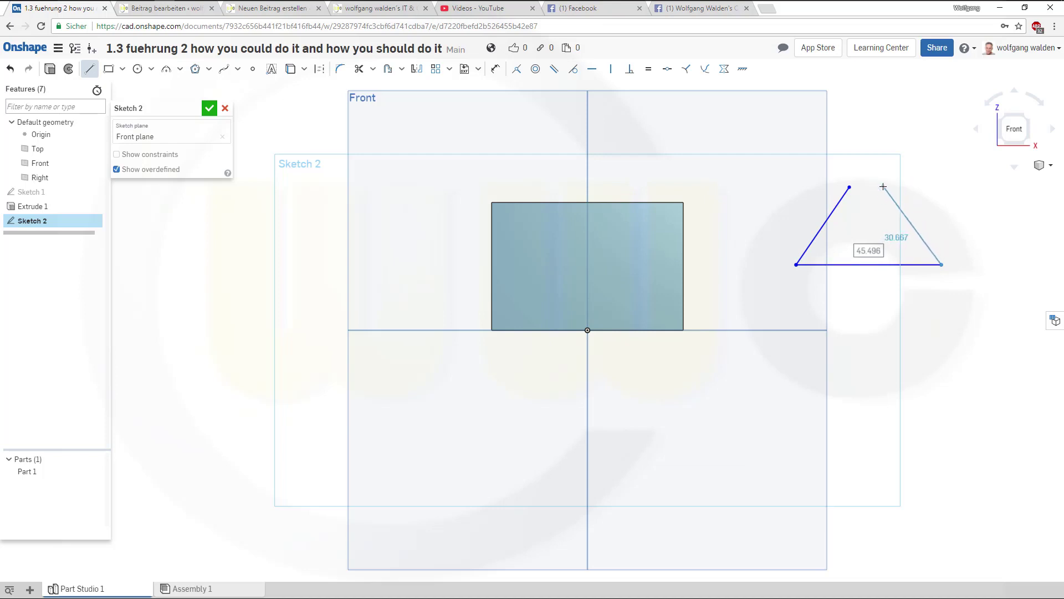
pyautogui.click(883, 186)
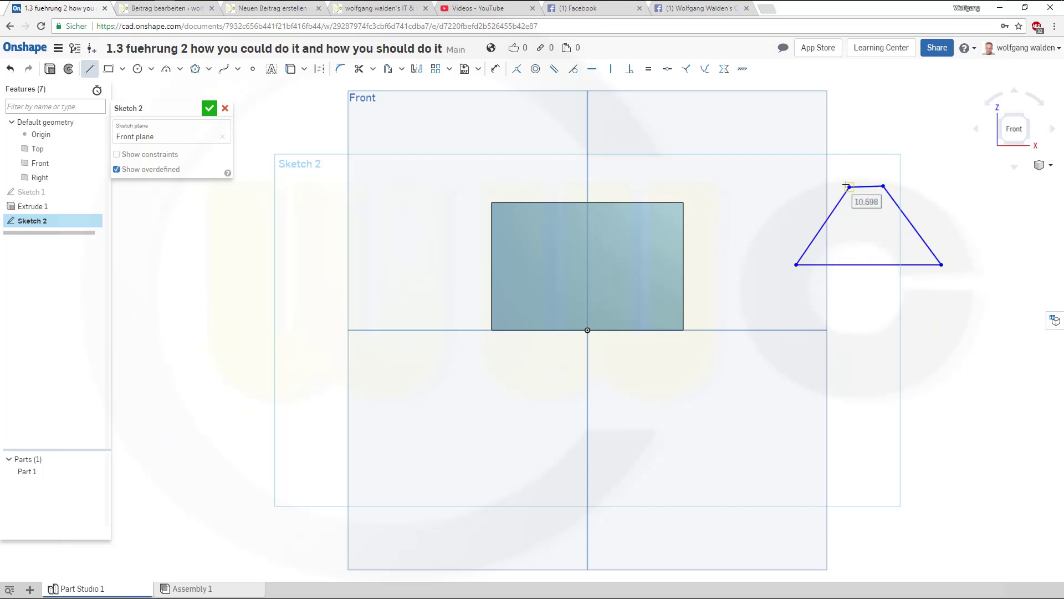
pyautogui.click(849, 187)
pyautogui.press('Escape')
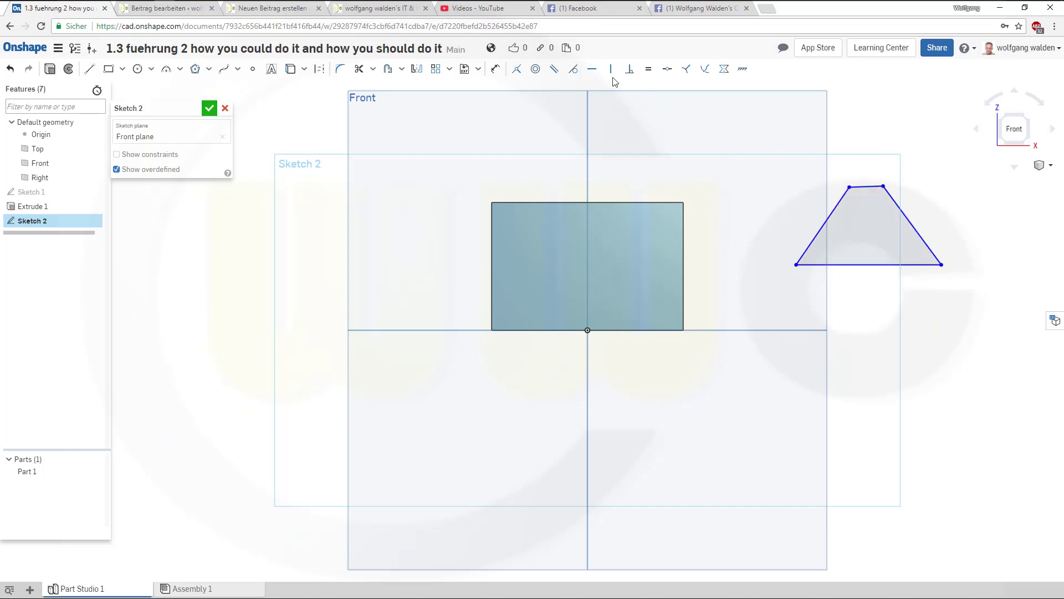
# Step: Constrain the trapezoid's top edge horizontal and place sketch points at the midpoints of its top and bottom edges
pyautogui.click(594, 70)
pyautogui.click(866, 186)
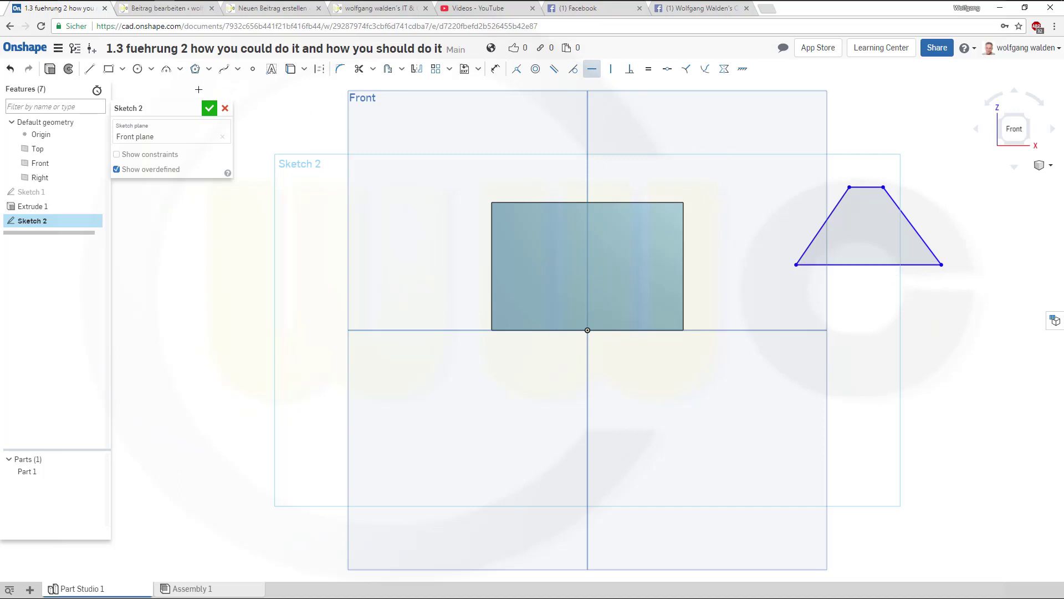
pyautogui.click(253, 69)
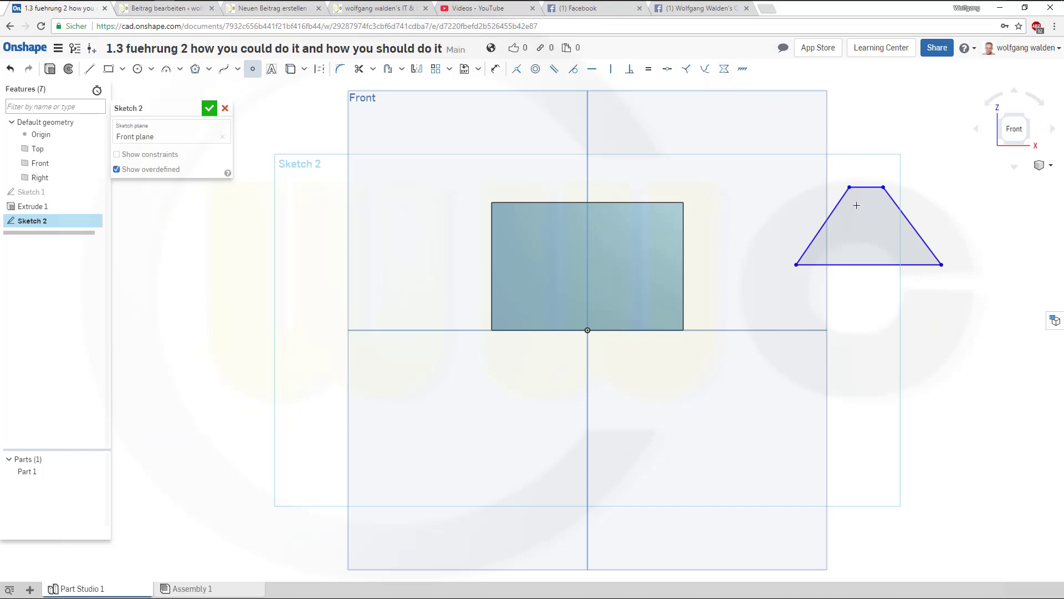
pyautogui.click(867, 187)
pyautogui.click(869, 265)
# Step: Dimension the trapezoid's bottom edge as 30 mm
pyautogui.click(613, 75)
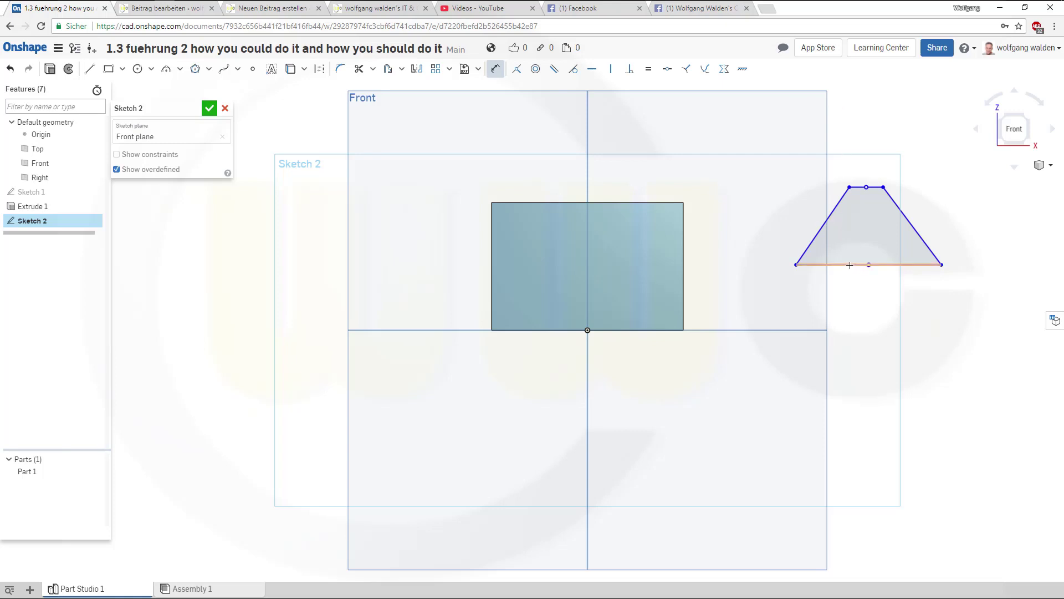
pyautogui.click(850, 265)
pyautogui.click(879, 317)
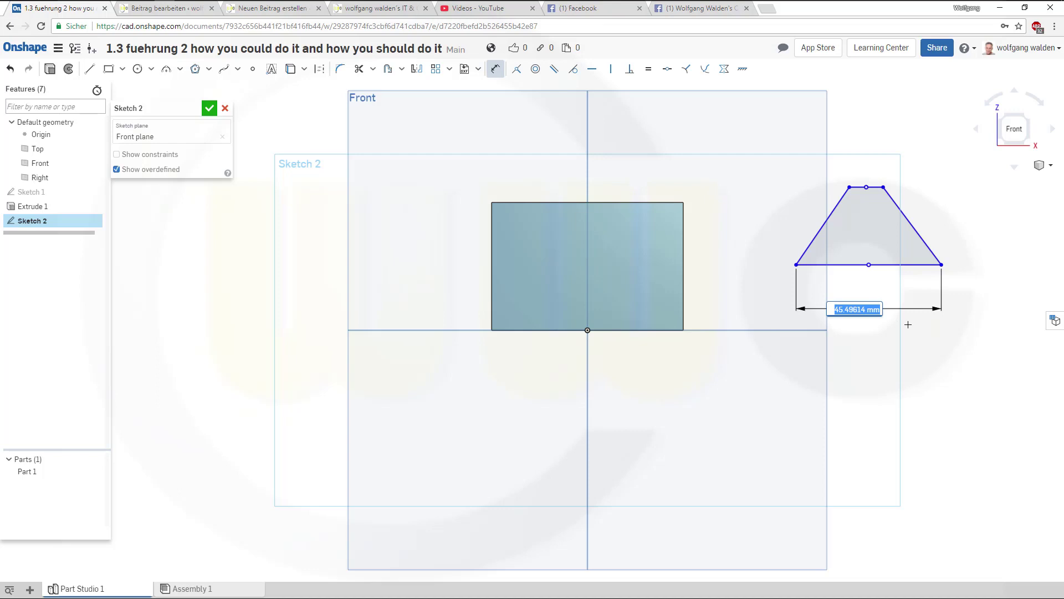
pyautogui.write('6')
pyautogui.press('Return')
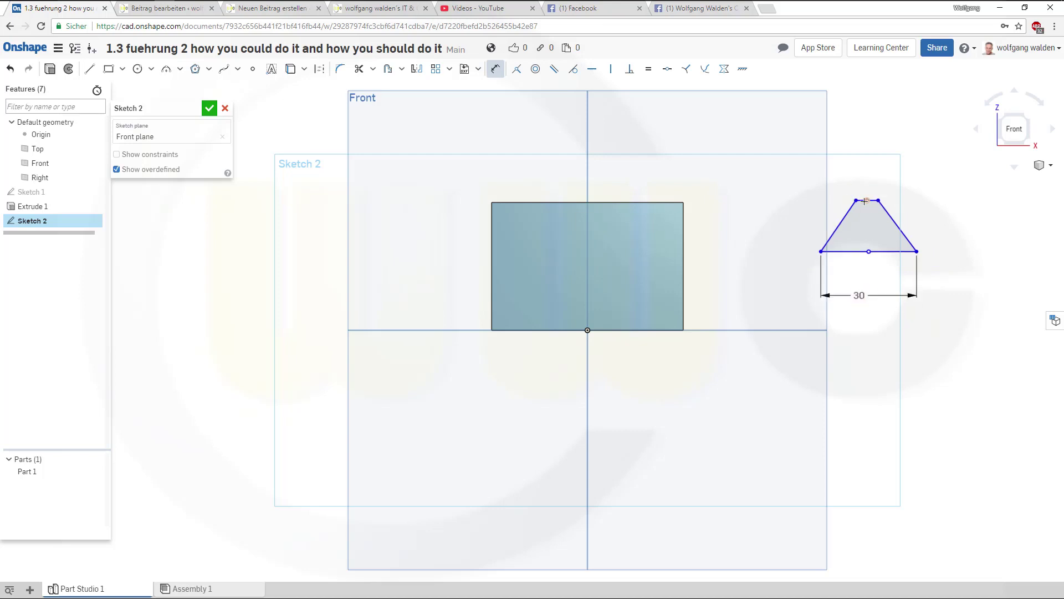
# Step: Dimension the trapezoid's top edge as 20 mm
pyautogui.click(860, 187)
pyautogui.click(858, 161)
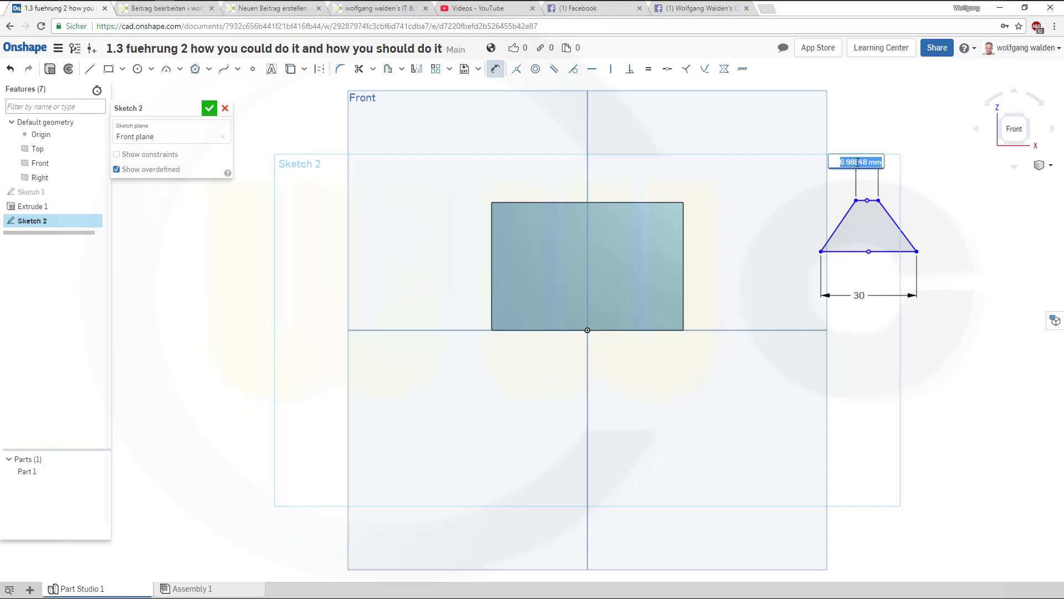
pyautogui.press('Return')
pyautogui.doubleClick(859, 161)
pyautogui.write('20')
pyautogui.press('Return')
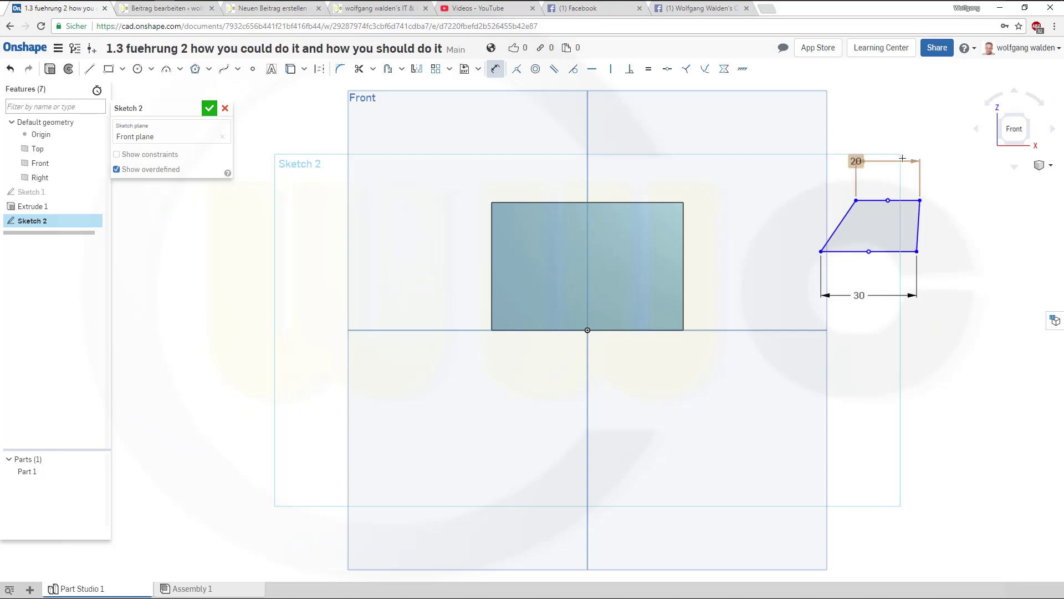
# Step: Align the midpoints of the trapezoid's top and bottom edges vertically with each other
pyautogui.click(611, 69)
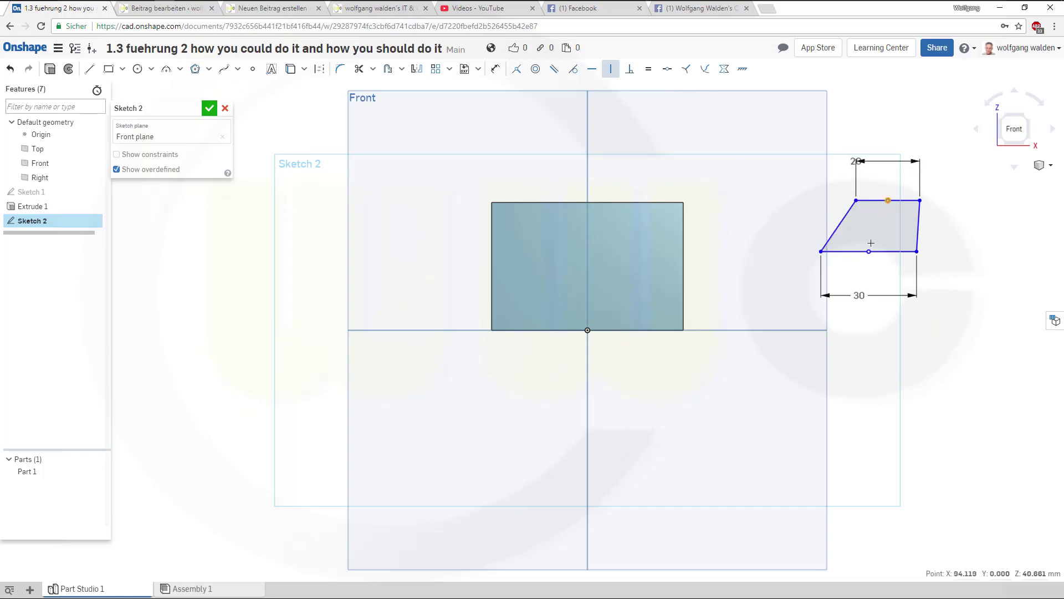
pyautogui.click(869, 252)
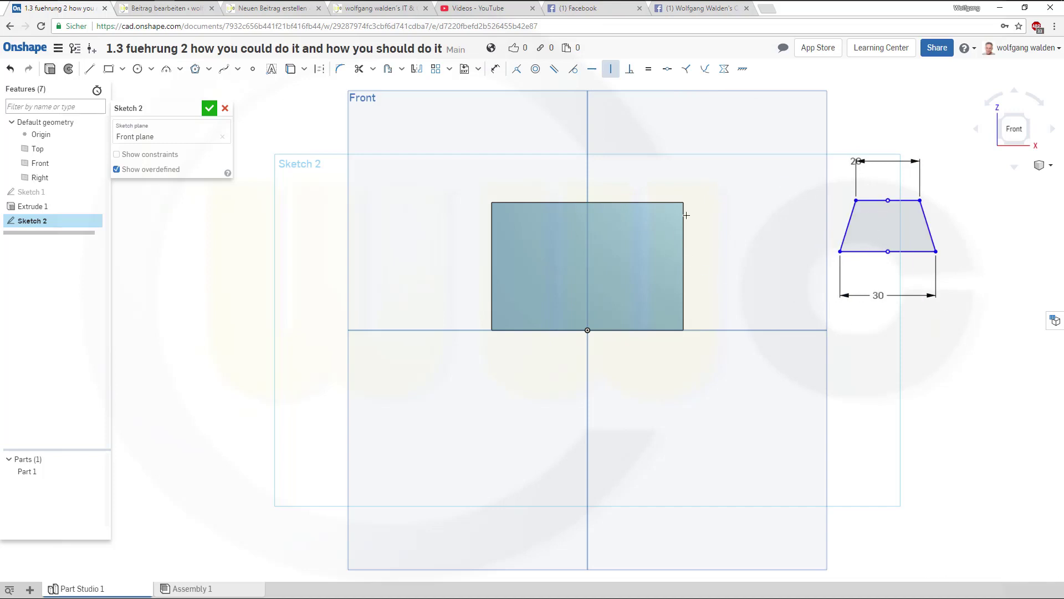
pyautogui.press('Escape')
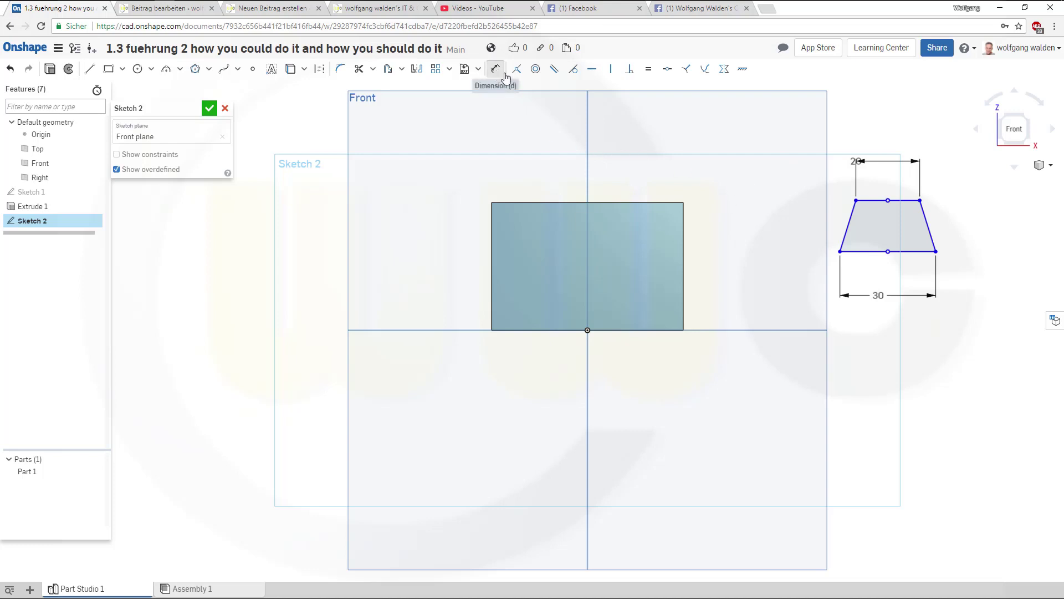
# Step: Dimension the vertical distance from the trapezoid's top edge to the base of the block as 40 mm
pyautogui.click(495, 68)
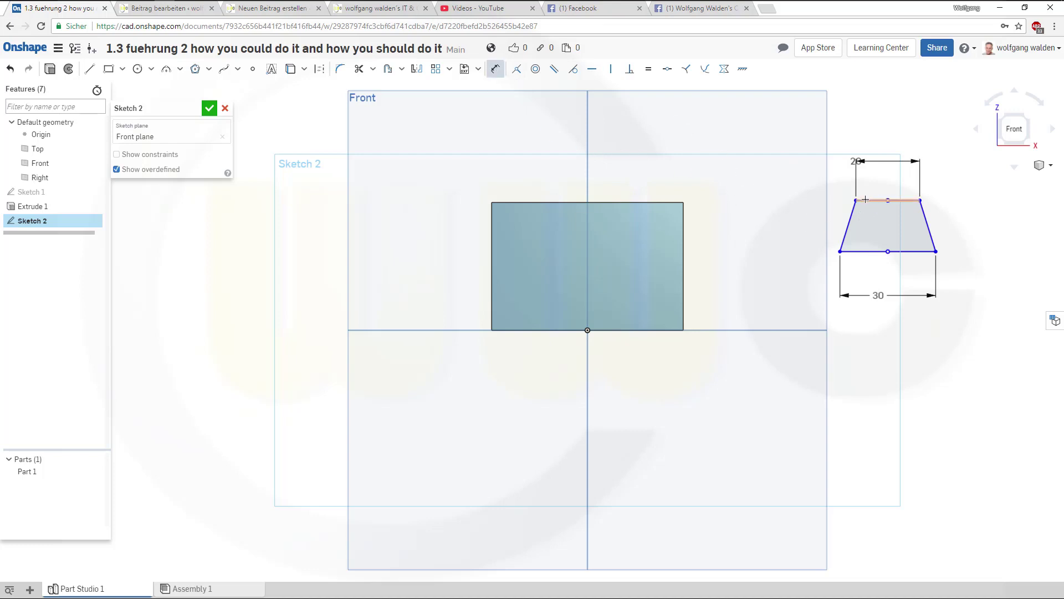
pyautogui.click(869, 200)
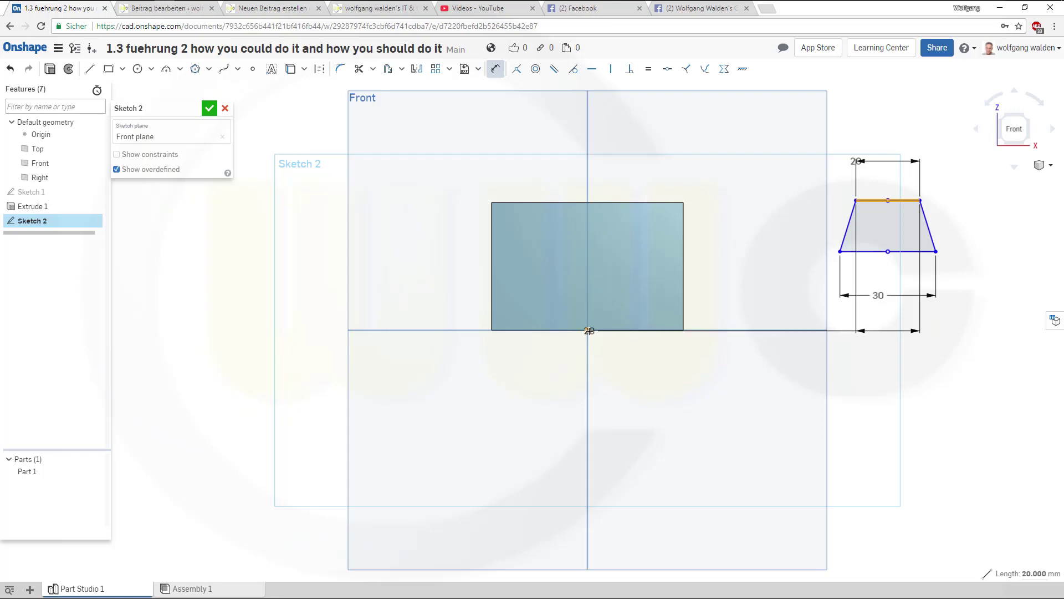
pyautogui.click(590, 330)
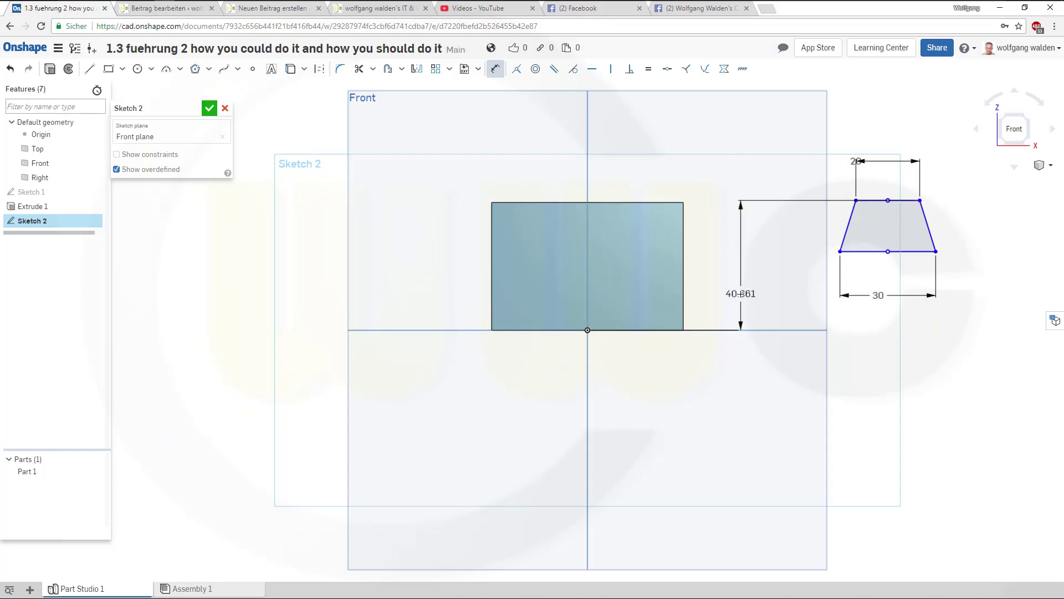
pyautogui.click(741, 294)
pyautogui.write('40')
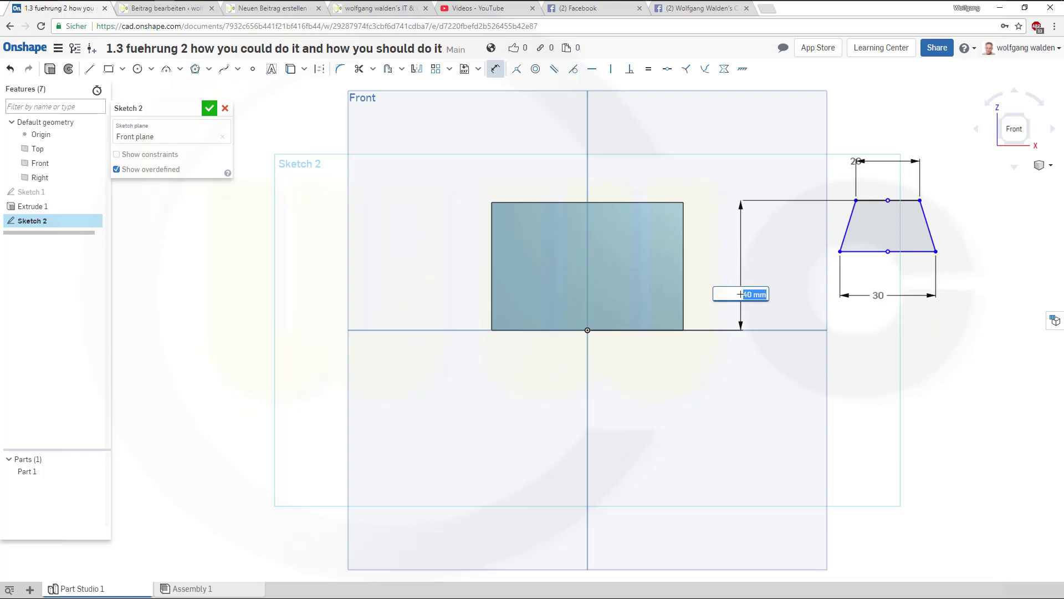
pyautogui.press('Return')
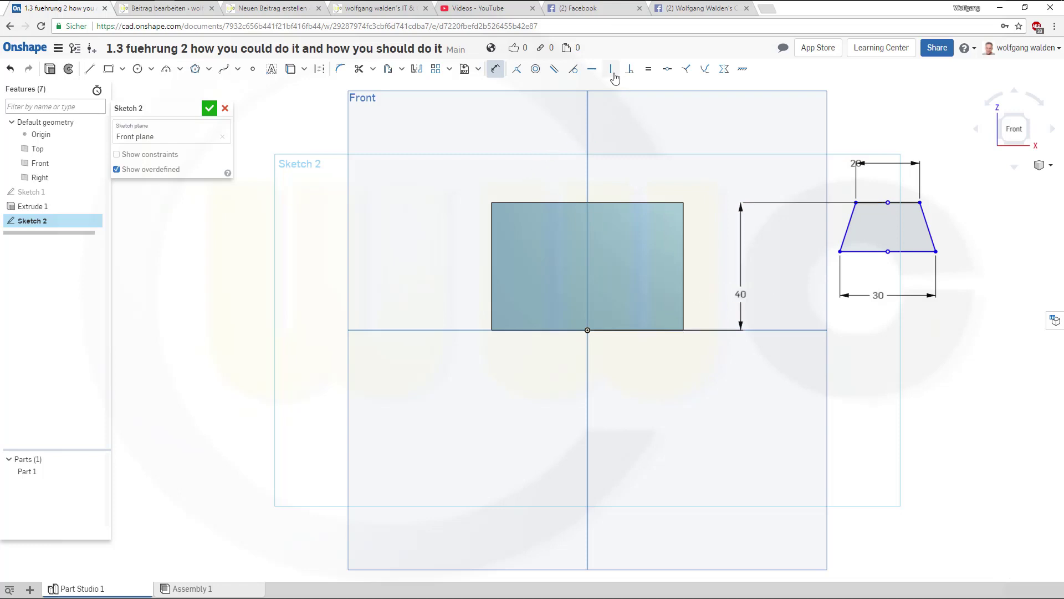
# Step: Align the midpoint of the trapezoid's 30 mm edge vertically with the origin and move that edge inside the block, about 28 mm below the short edge
pyautogui.click(610, 68)
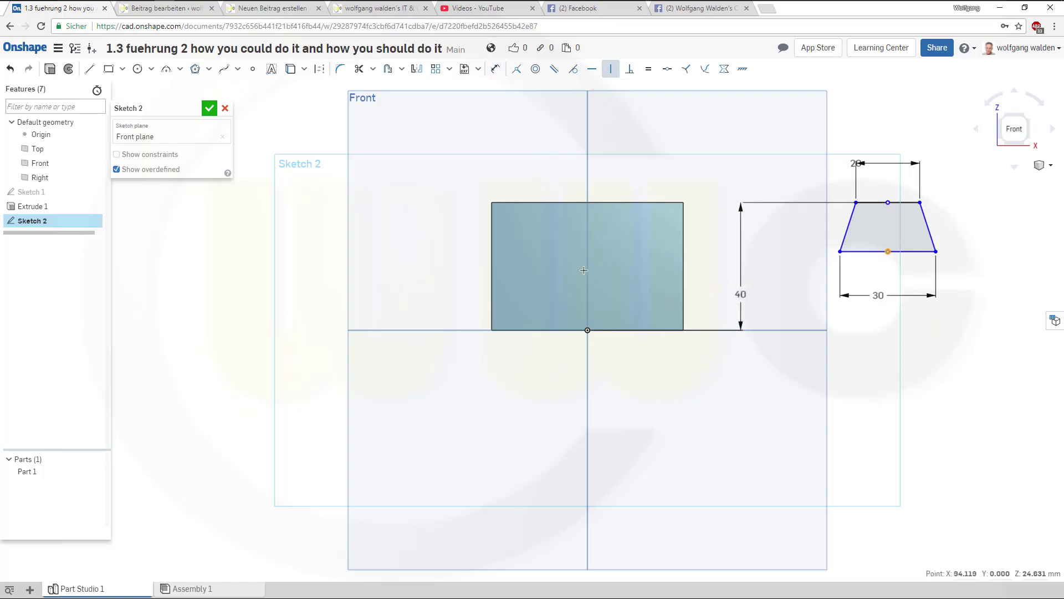
pyautogui.click(587, 330)
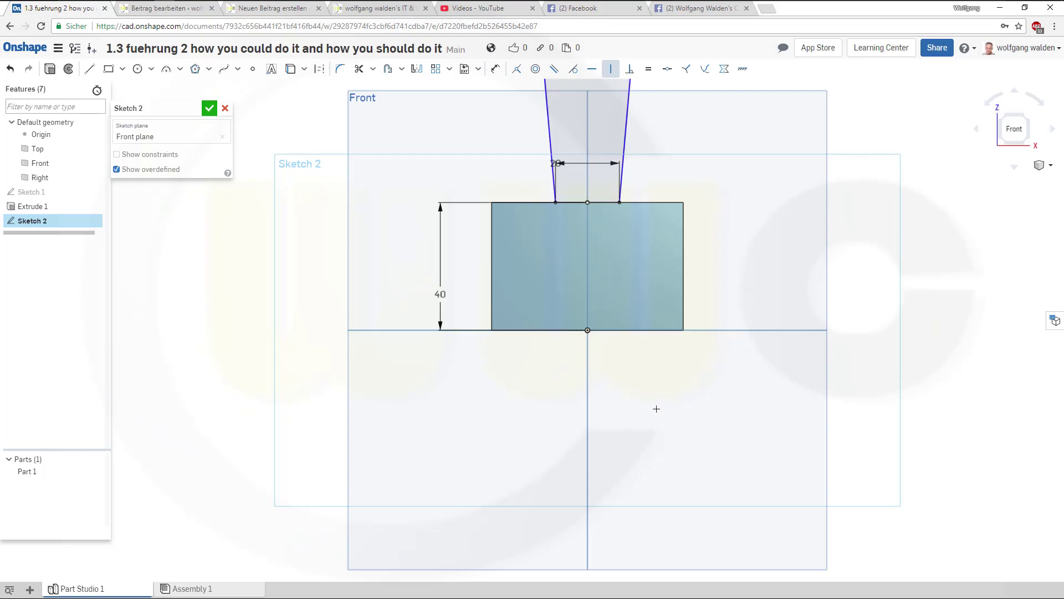
pyautogui.scroll(3, 688, 196)
pyautogui.scroll(-5, 690, 195)
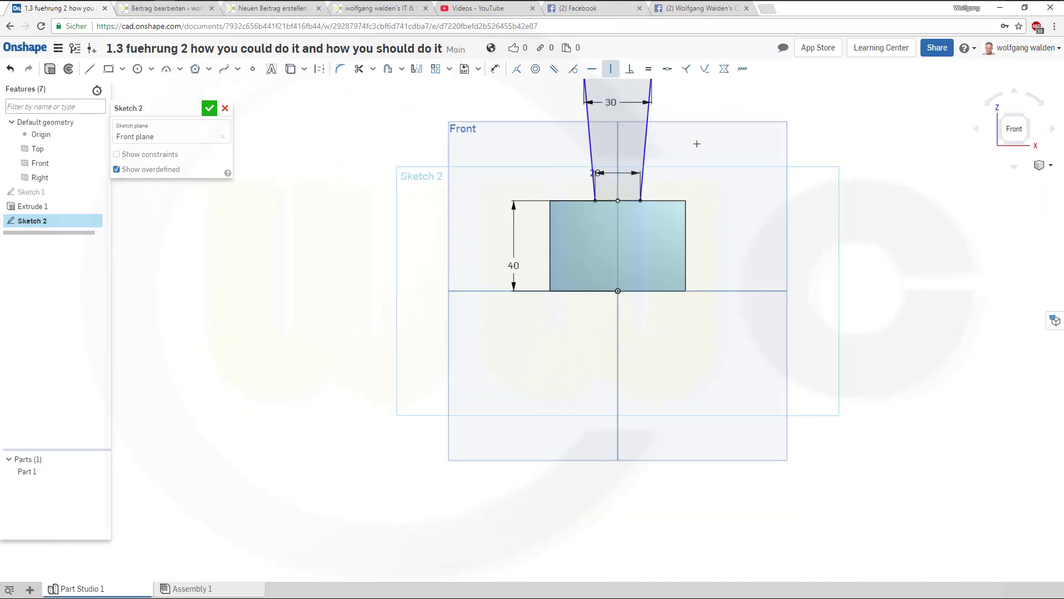
pyautogui.scroll(-2, 694, 136)
pyautogui.scroll(1, 691, 127)
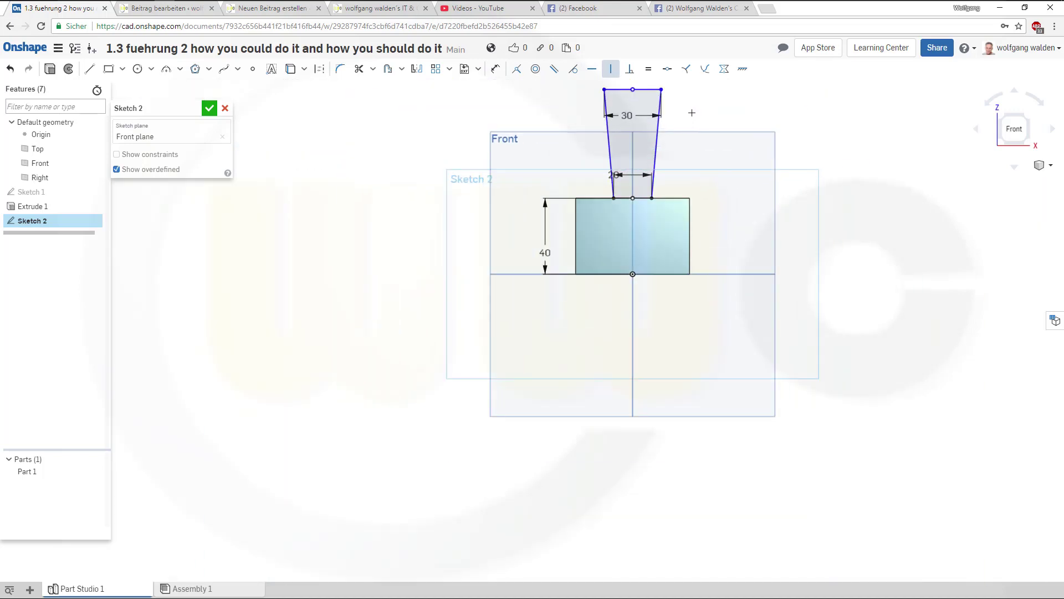
pyautogui.press('Escape')
pyautogui.moveTo(619, 95); pyautogui.dragTo(622, 252)
# Step: Dimension the vertical distance between the trapezoid's two parallel edges as 20 mm and finish the sketch
pyautogui.click(495, 68)
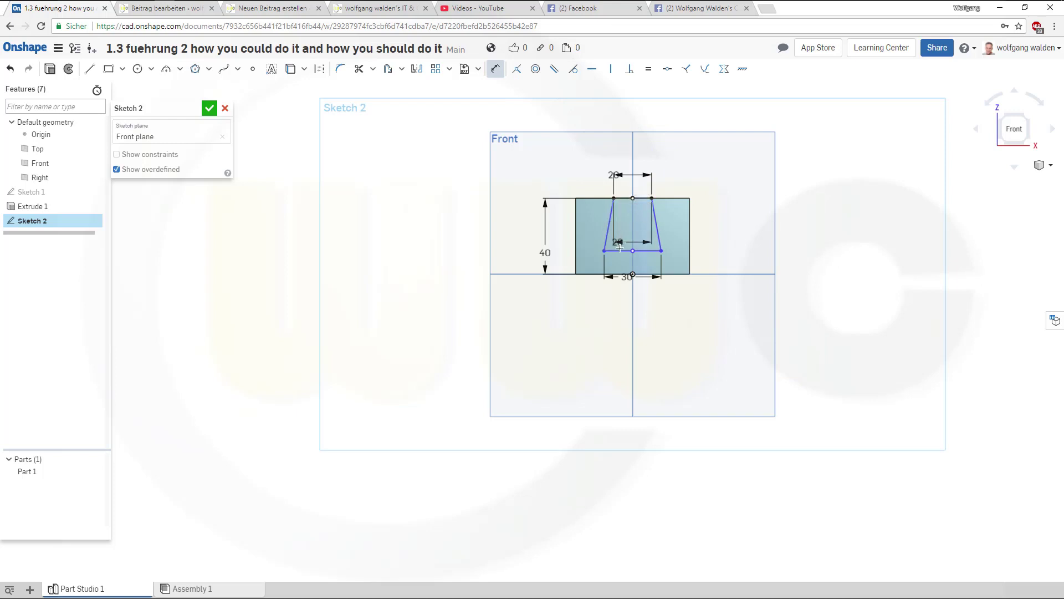
pyautogui.click(649, 246)
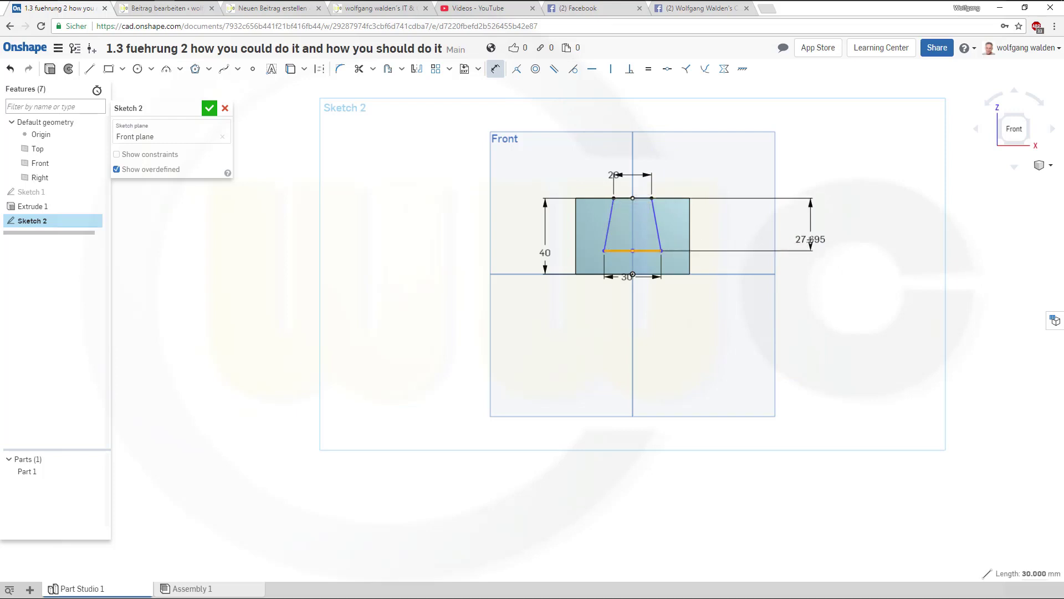
pyautogui.click(814, 240)
pyautogui.write('20')
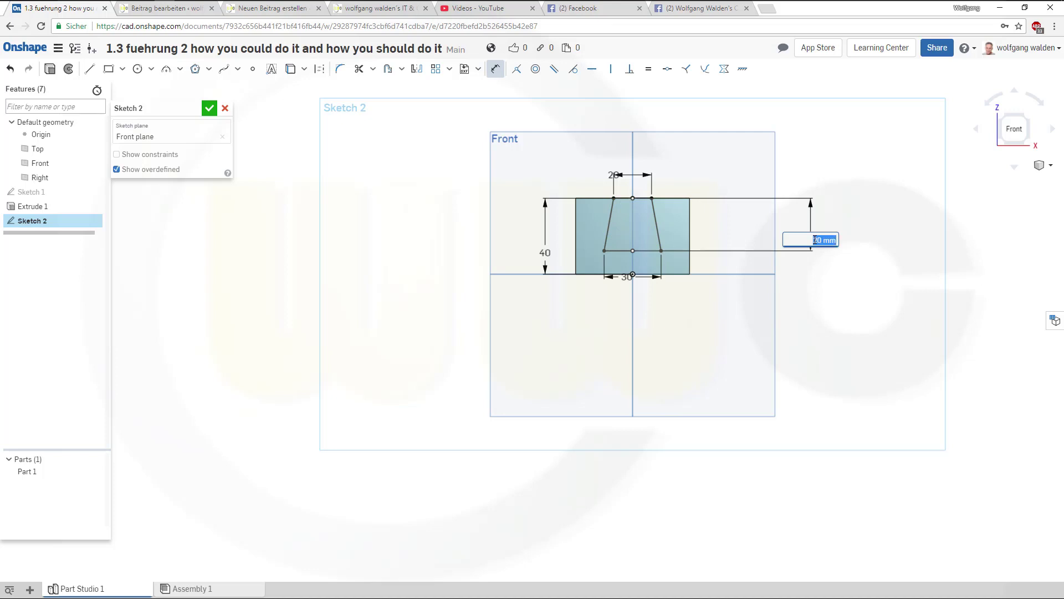
pyautogui.press('Return')
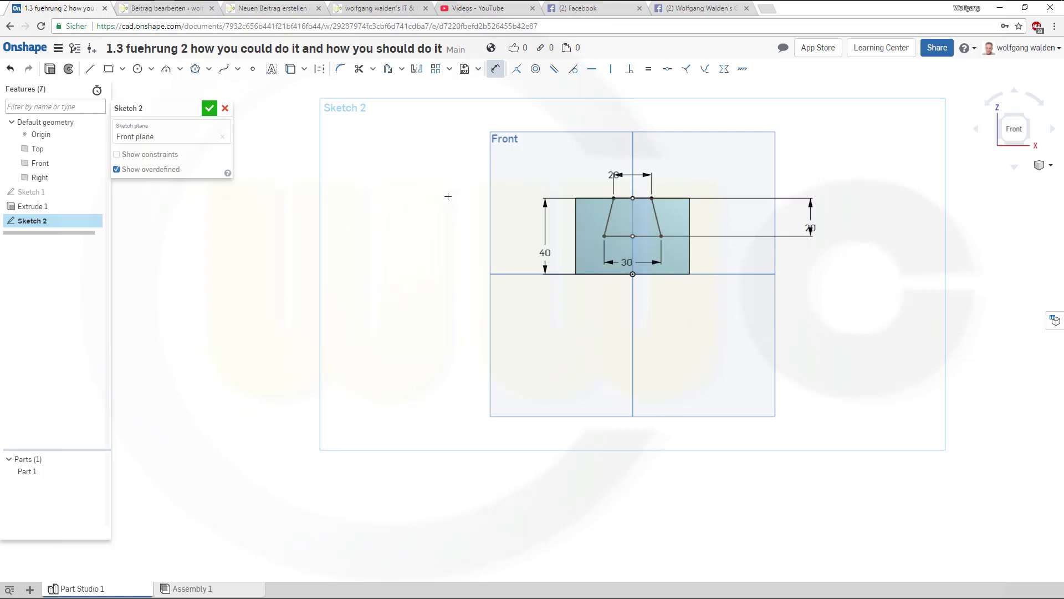
pyautogui.click(209, 108)
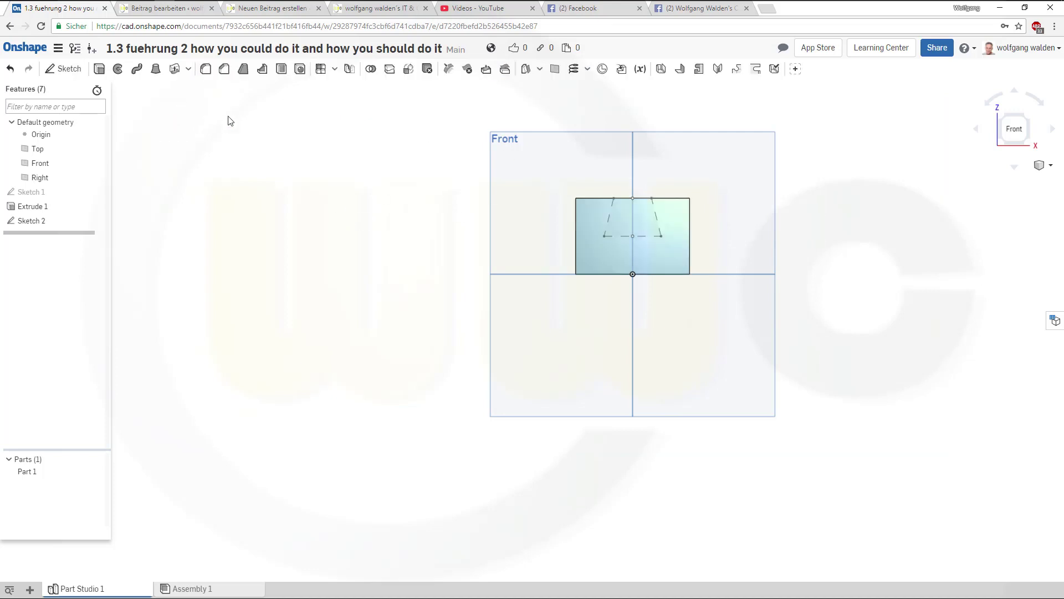
# Step: Cut the dovetail groove through the block with a symmetric 40 mm Remove extrude of the trapezoid region
pyautogui.press('7')
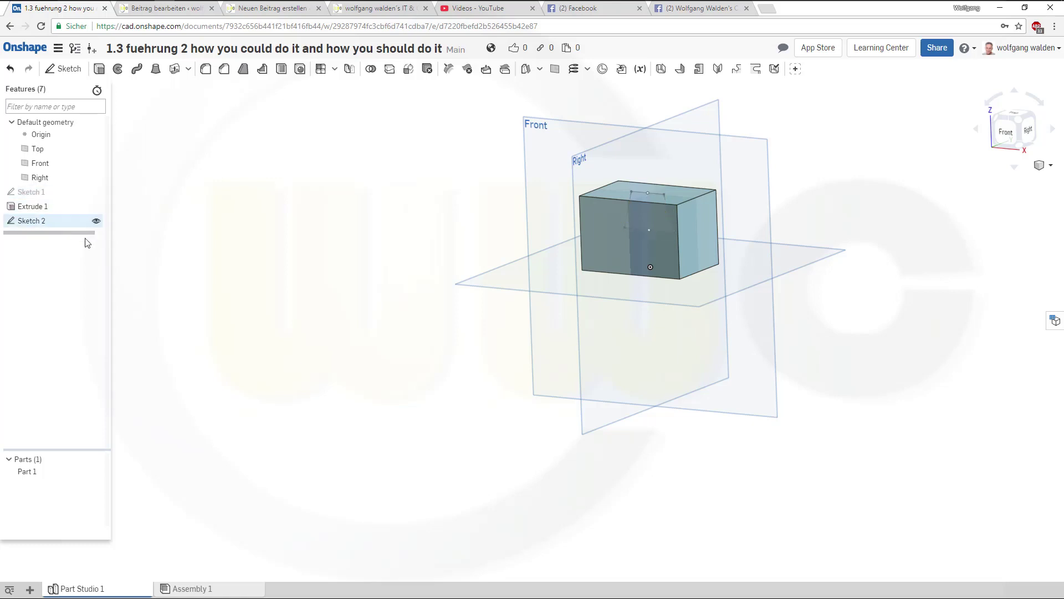
pyautogui.scroll(2, 372, 212)
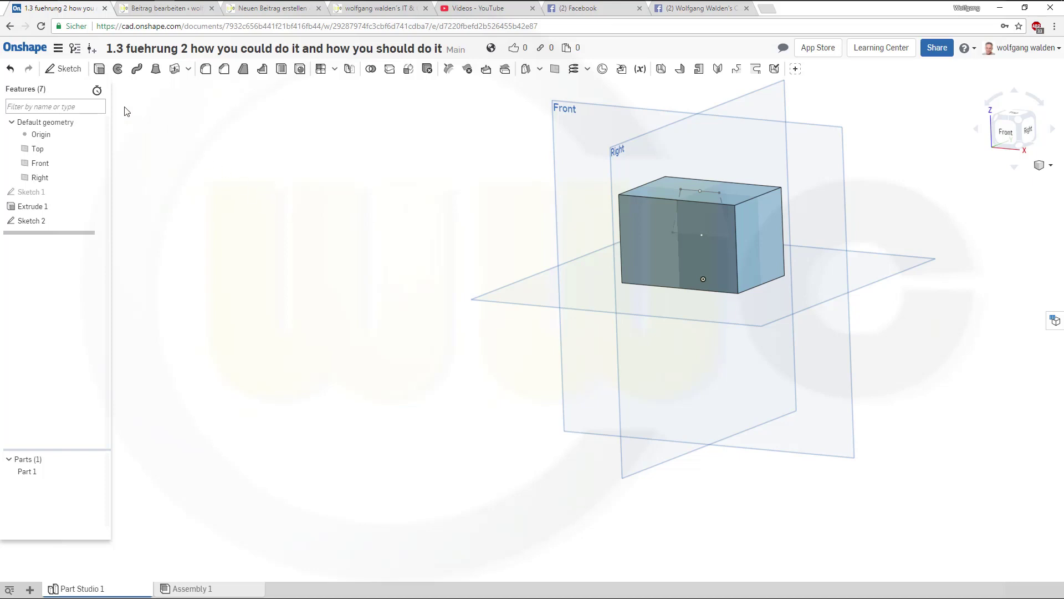
pyautogui.click(99, 68)
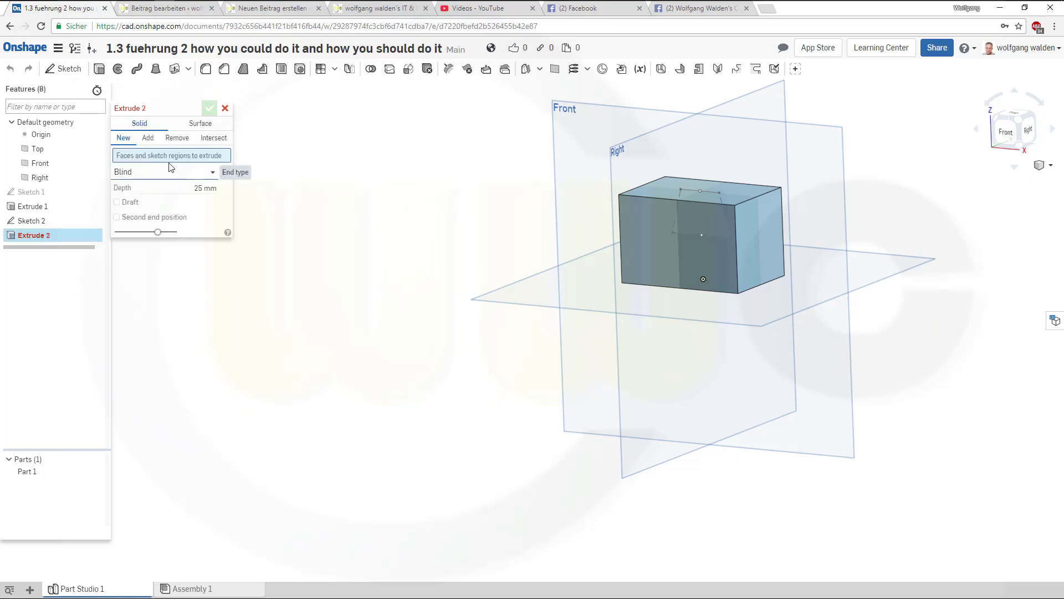
pyautogui.click(177, 138)
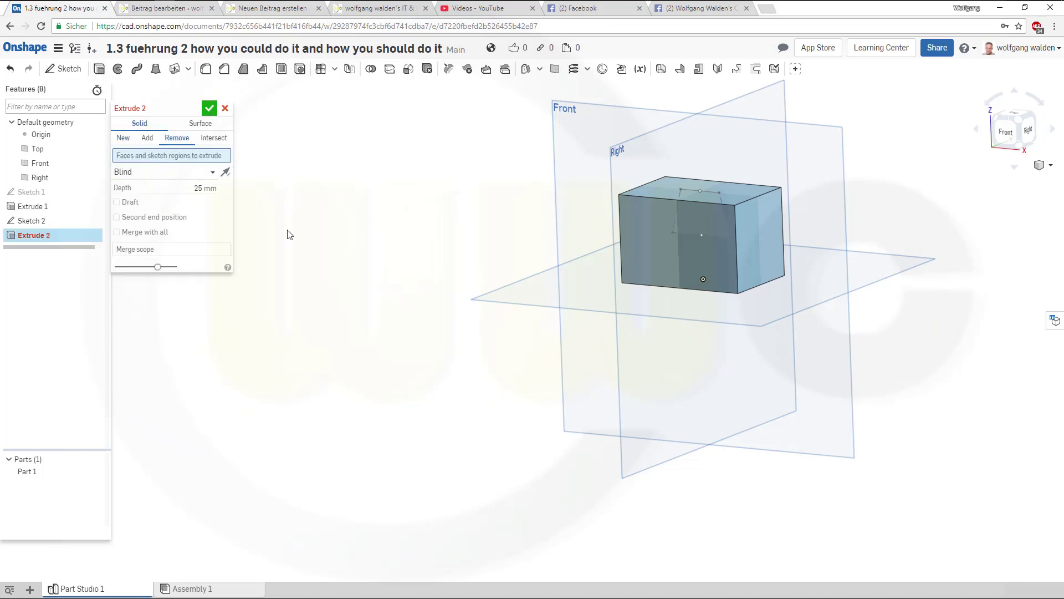
pyautogui.click(212, 173)
pyautogui.click(135, 202)
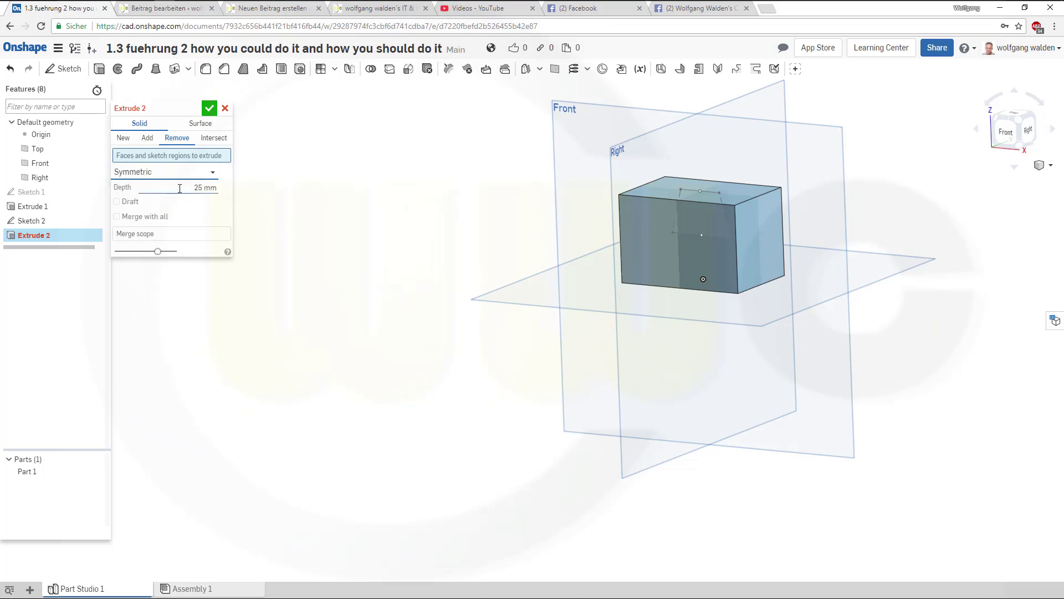
pyautogui.write('40')
pyautogui.click(705, 197)
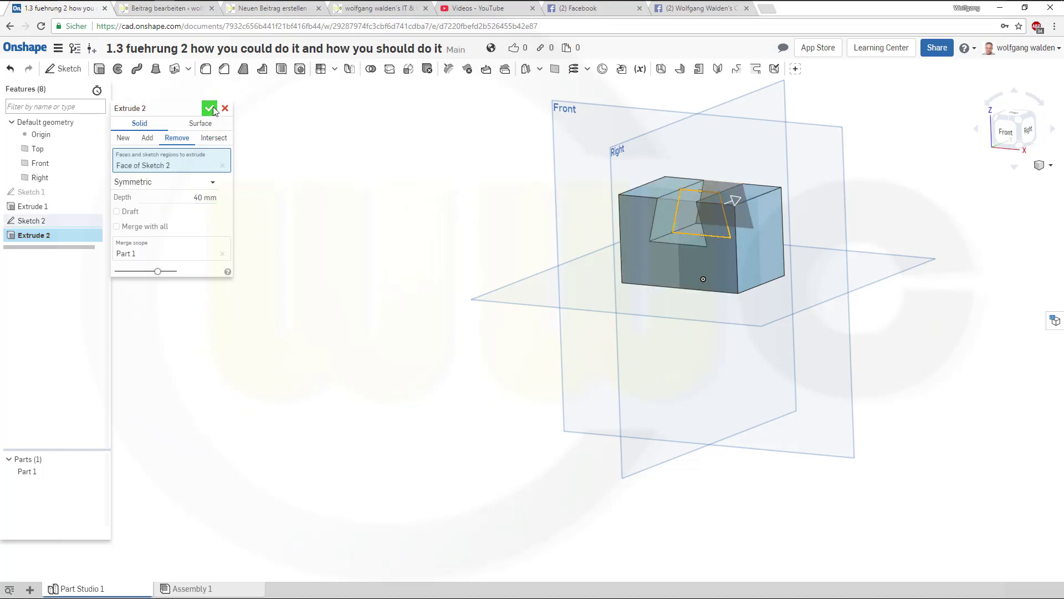
pyautogui.click(209, 109)
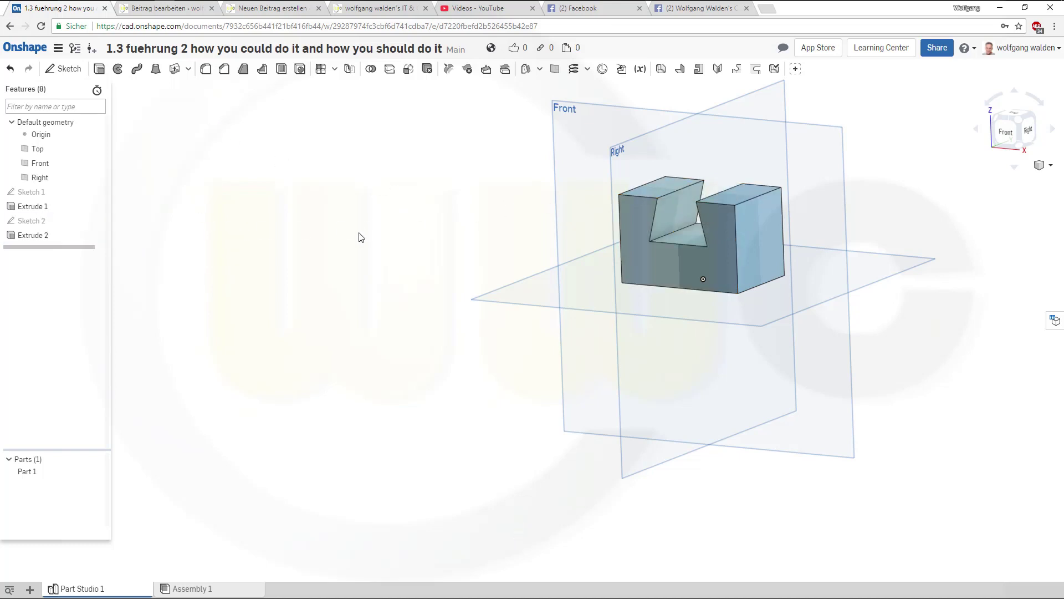
# Step: Roll the feature history back to just before the block's sketch
pyautogui.moveTo(361, 238); pyautogui.dragTo(836, 99, button='right')
pyautogui.scroll(2, 844, 111)
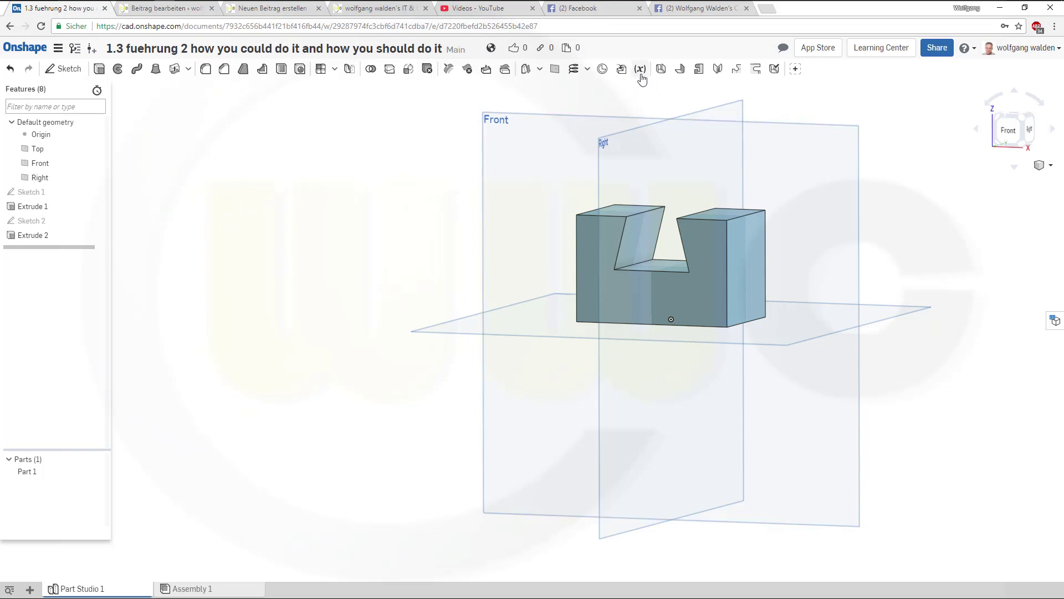
pyautogui.click(88, 233)
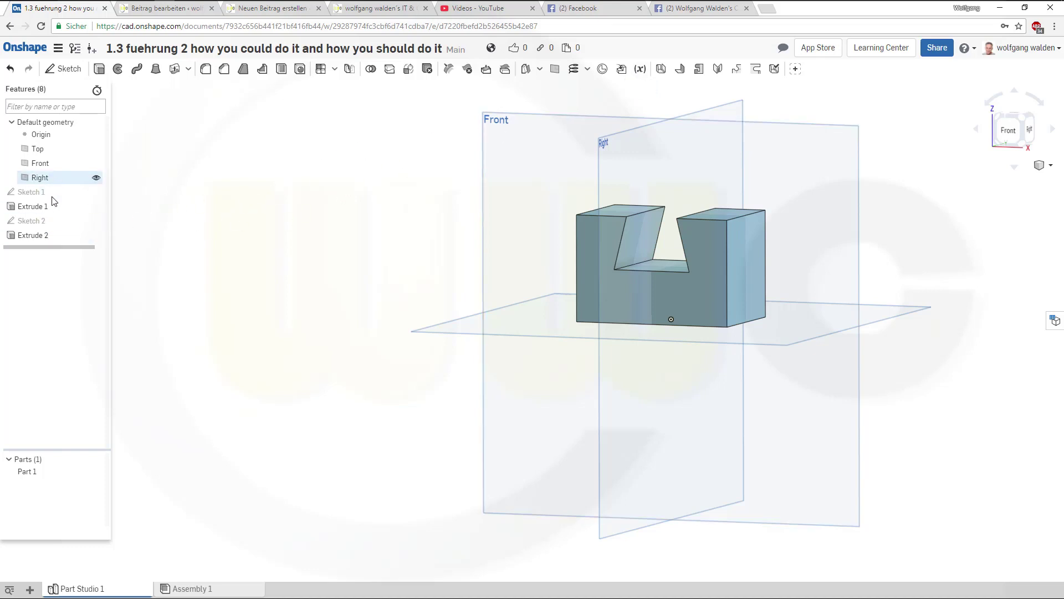
pyautogui.moveTo(69, 253); pyautogui.dragTo(80, 190)
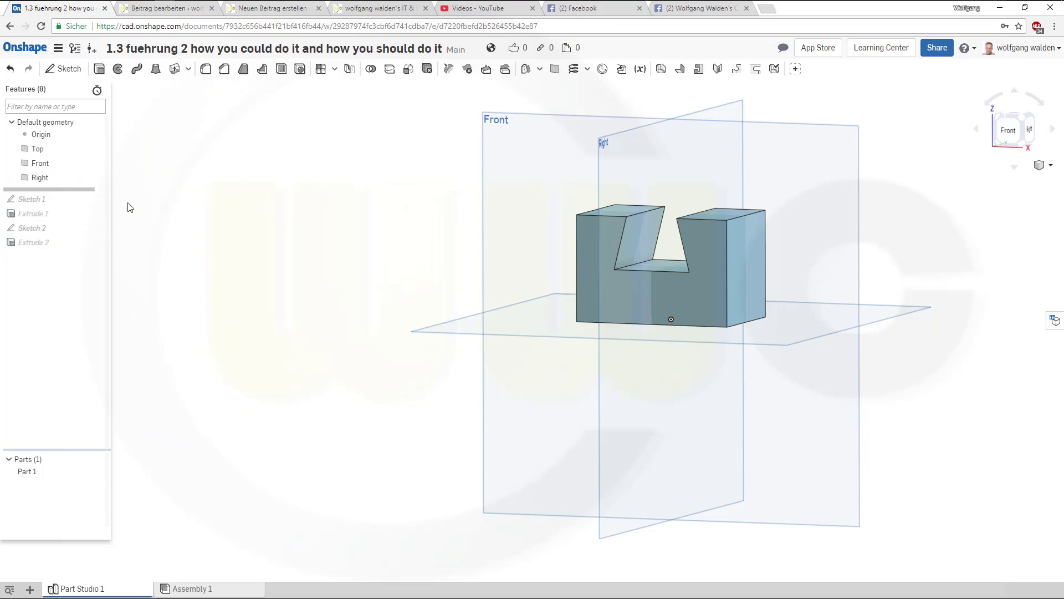
# Step: Create a length variable named block_height with a value of 40 mm
pyautogui.click(641, 70)
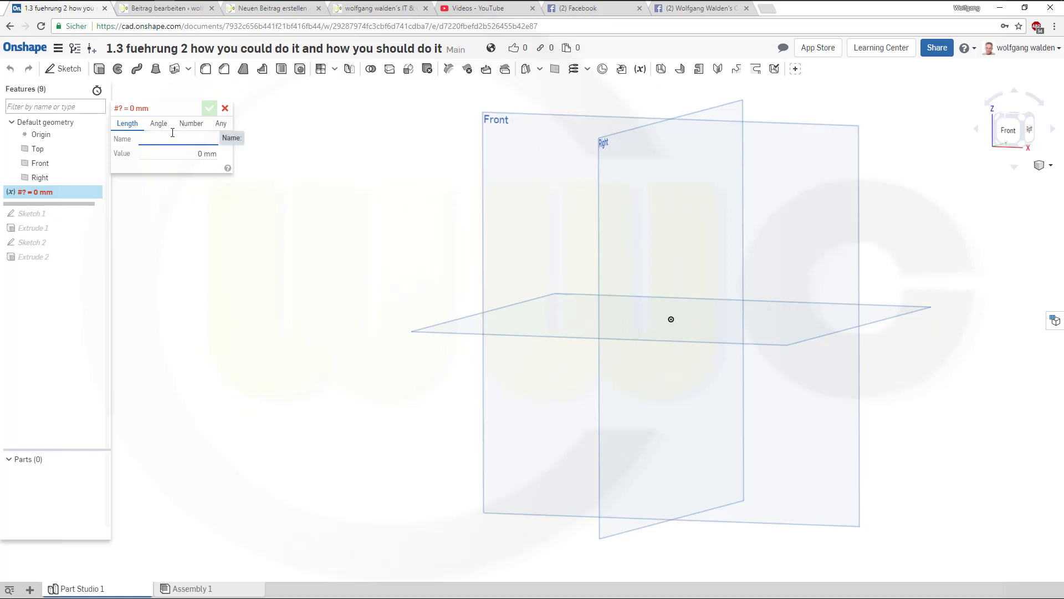
pyautogui.write('block_height')
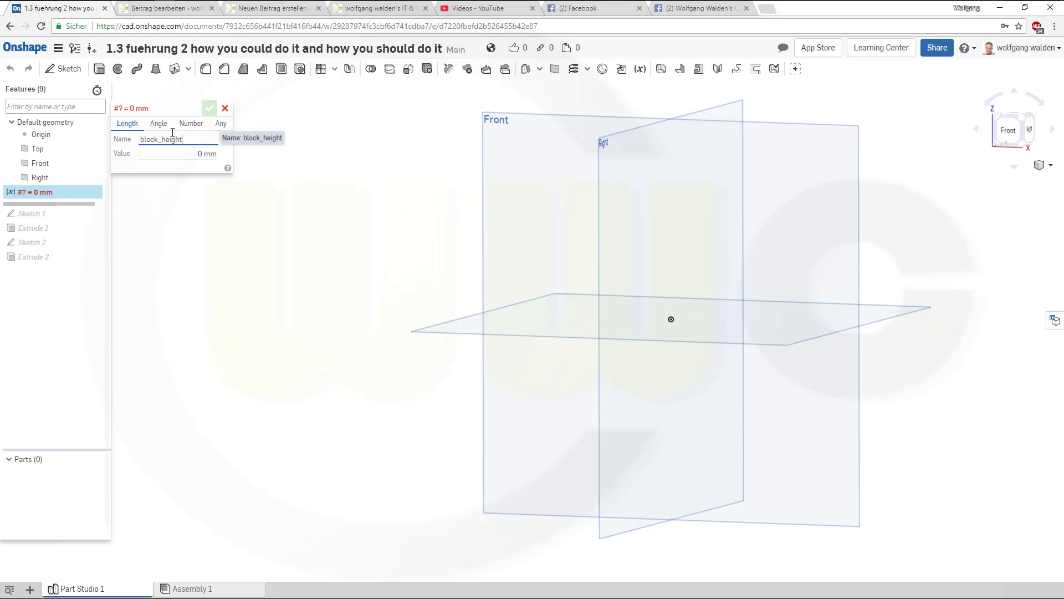
pyautogui.press('Tab')
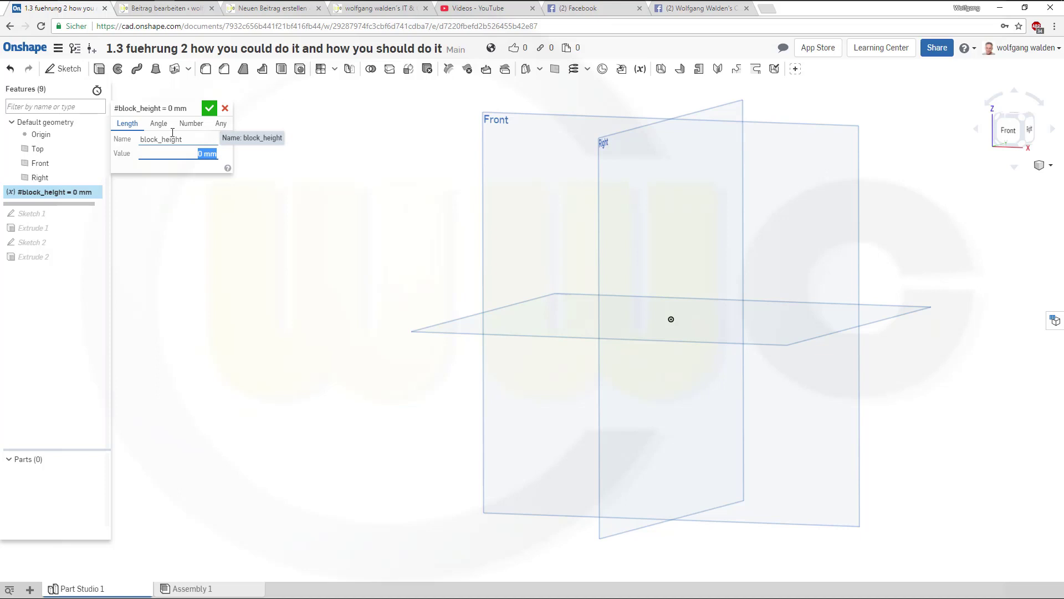
pyautogui.write('40')
pyautogui.press('Tab')
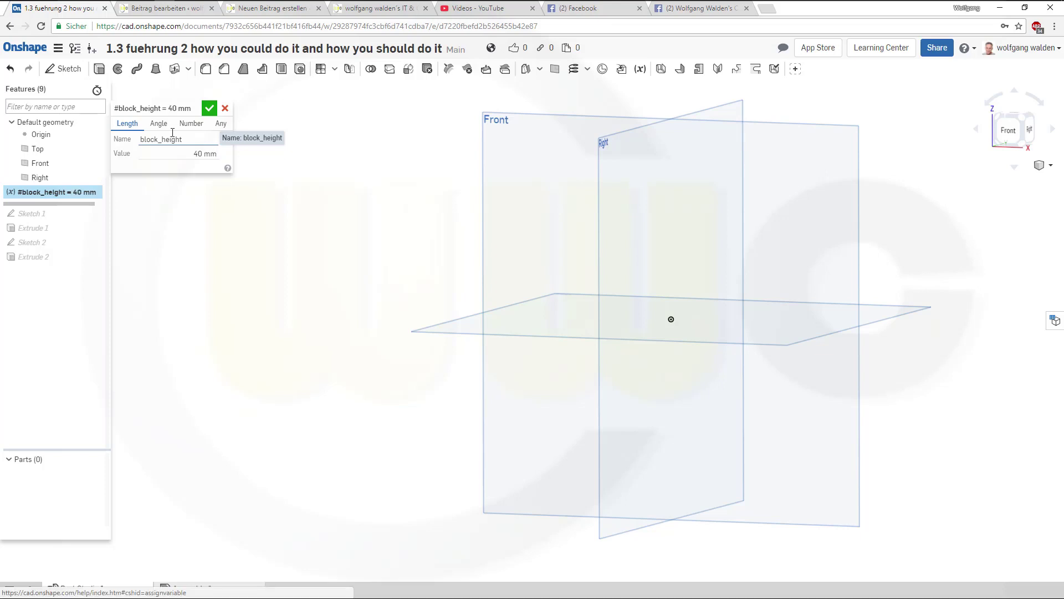
pyautogui.click(210, 108)
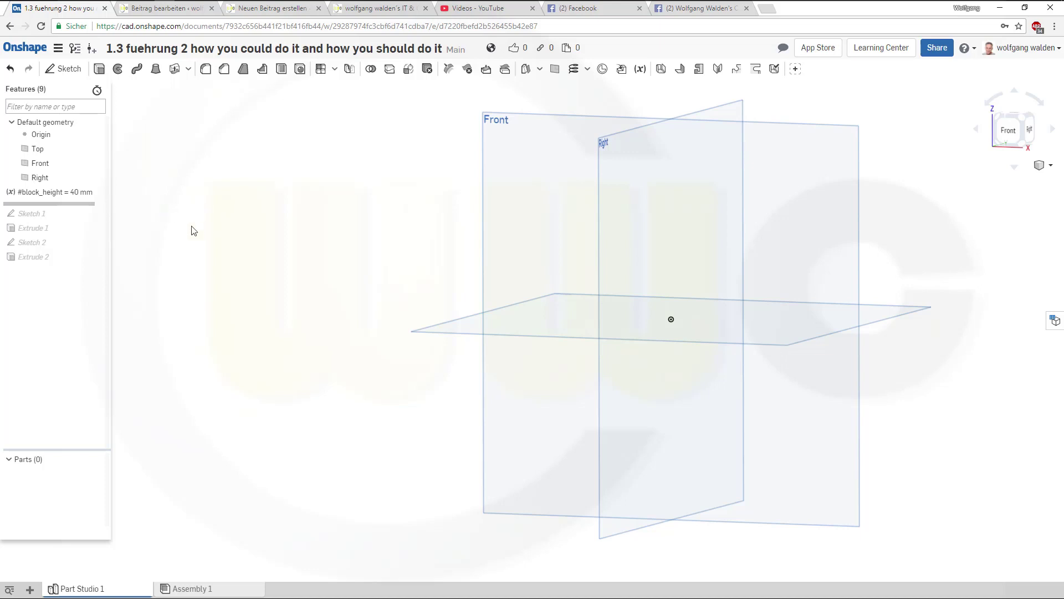
# Step: Roll the history forward to the end and set the block sketch's height dimension to #block_height
pyautogui.moveTo(77, 216); pyautogui.dragTo(78, 261)
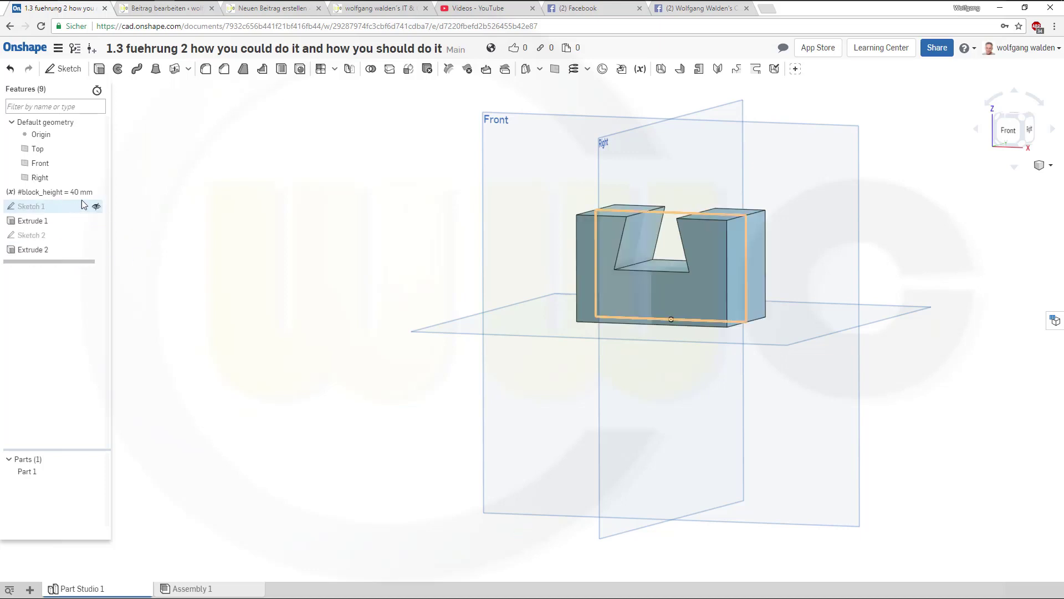
pyautogui.doubleClick(33, 206)
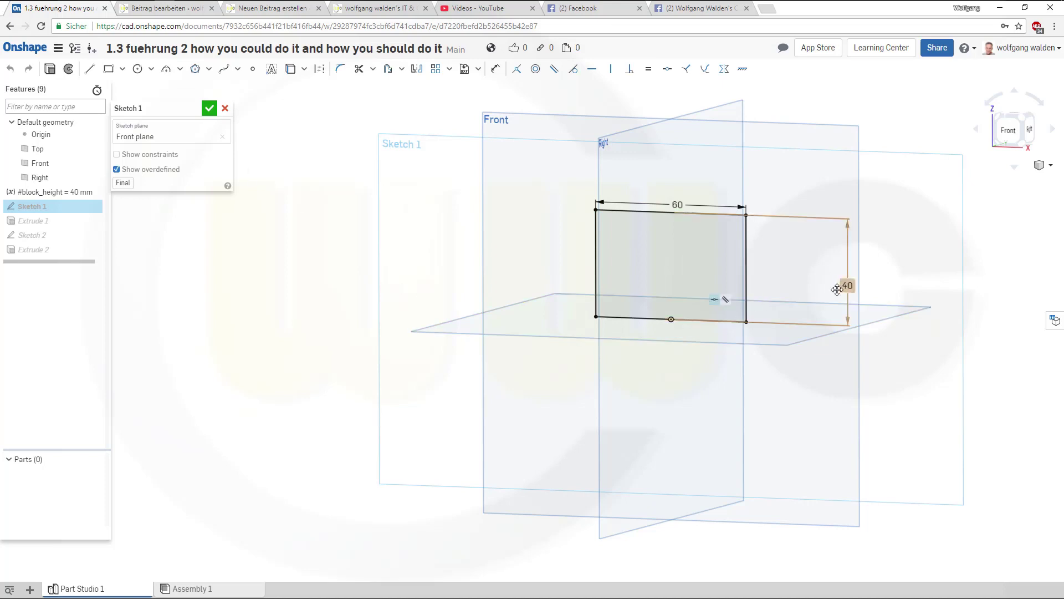
pyautogui.doubleClick(845, 289)
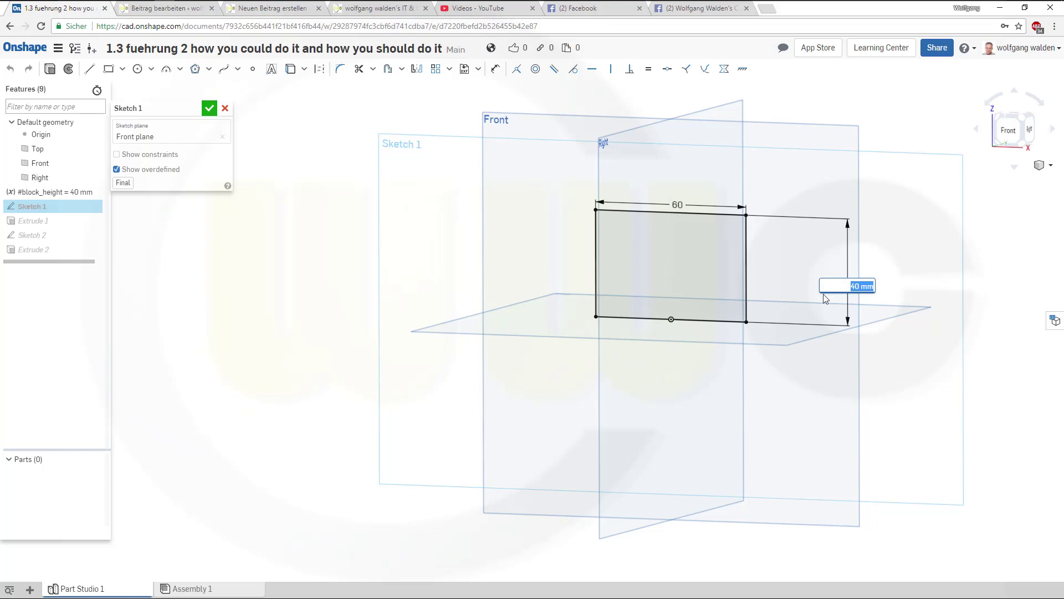
pyautogui.press('BackSpace')
pyautogui.write('#block_height')
pyautogui.press('Return')
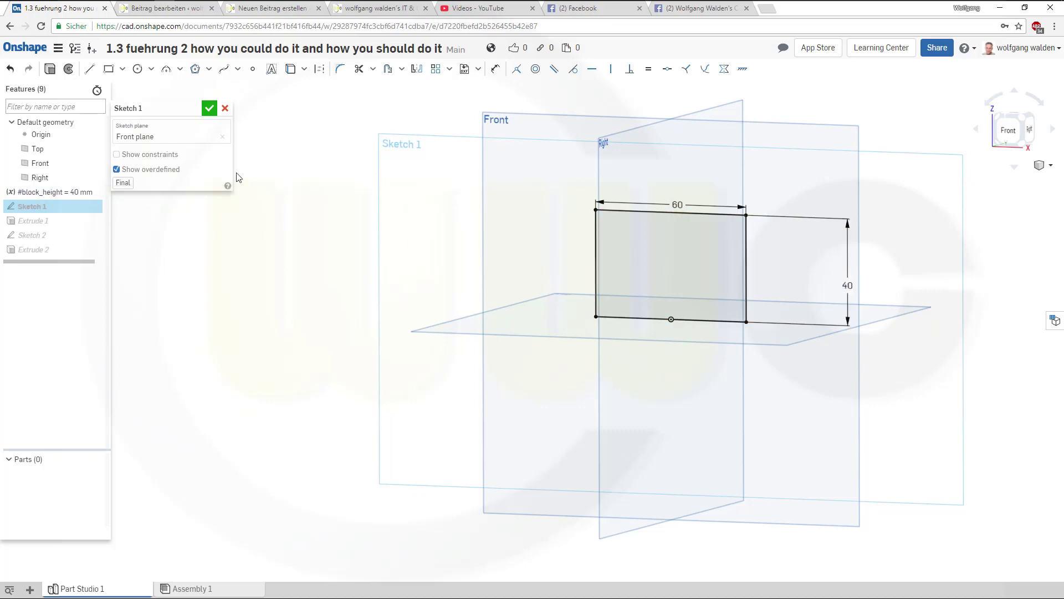
pyautogui.click(209, 109)
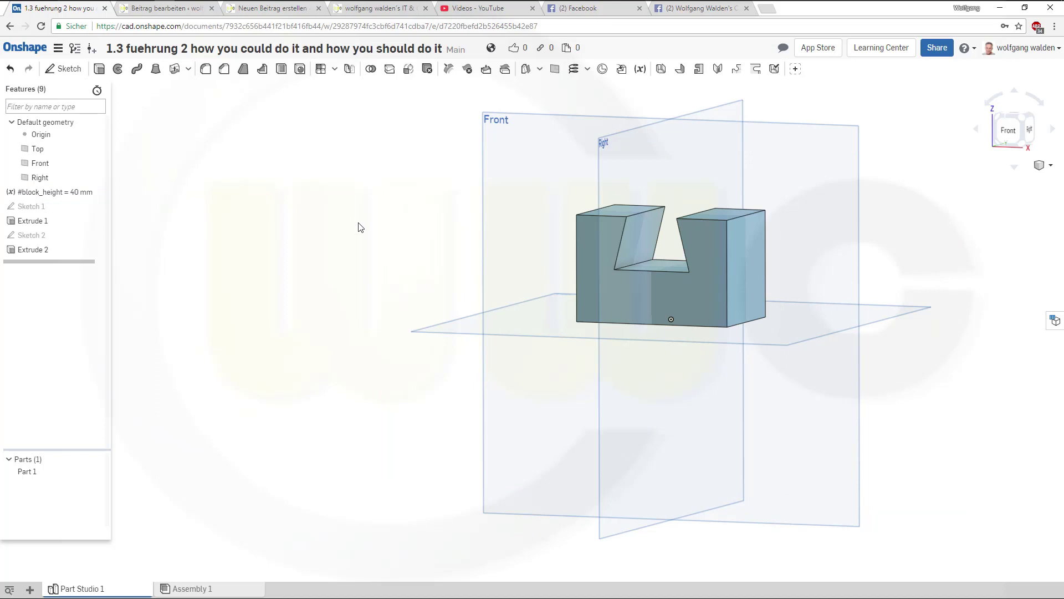
# Step: Set the trapezoid sketch's vertical dimension from the block's base to its top edge to #block_height
pyautogui.doubleClick(39, 238)
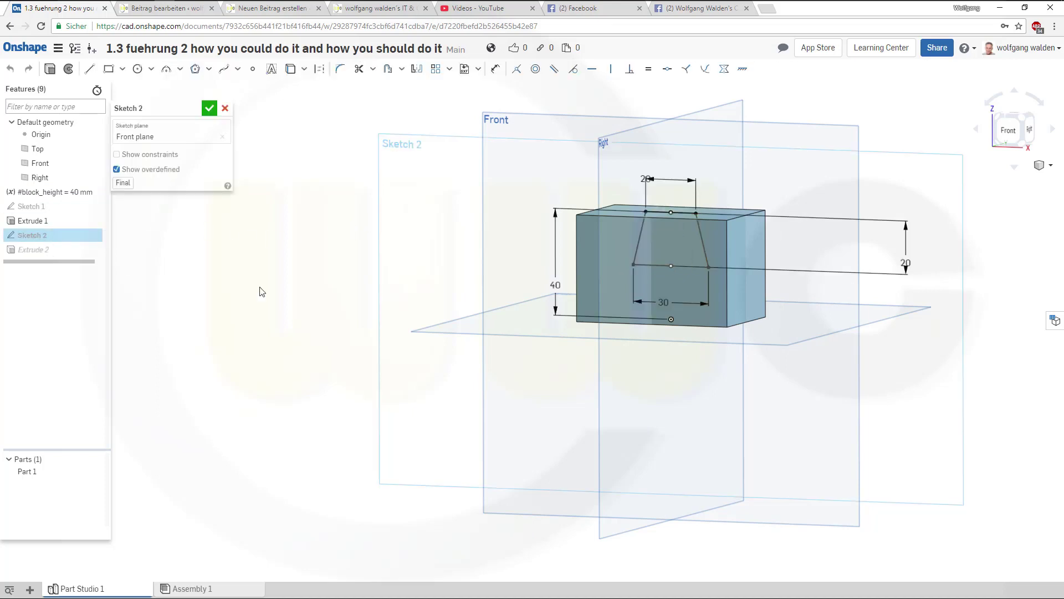
pyautogui.doubleClick(555, 285)
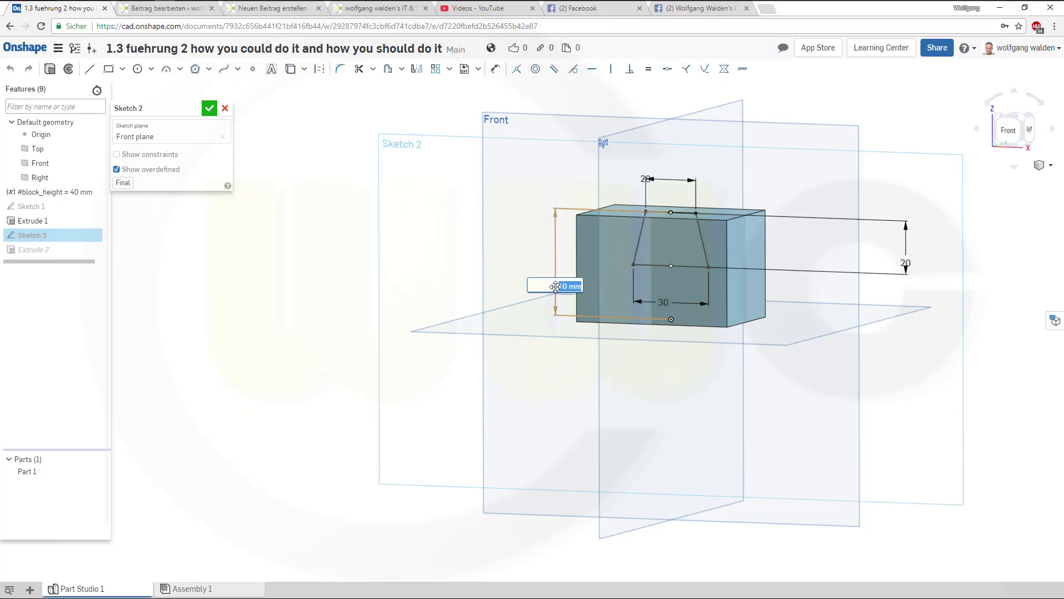
pyautogui.write('#block_height')
pyautogui.press('Return')
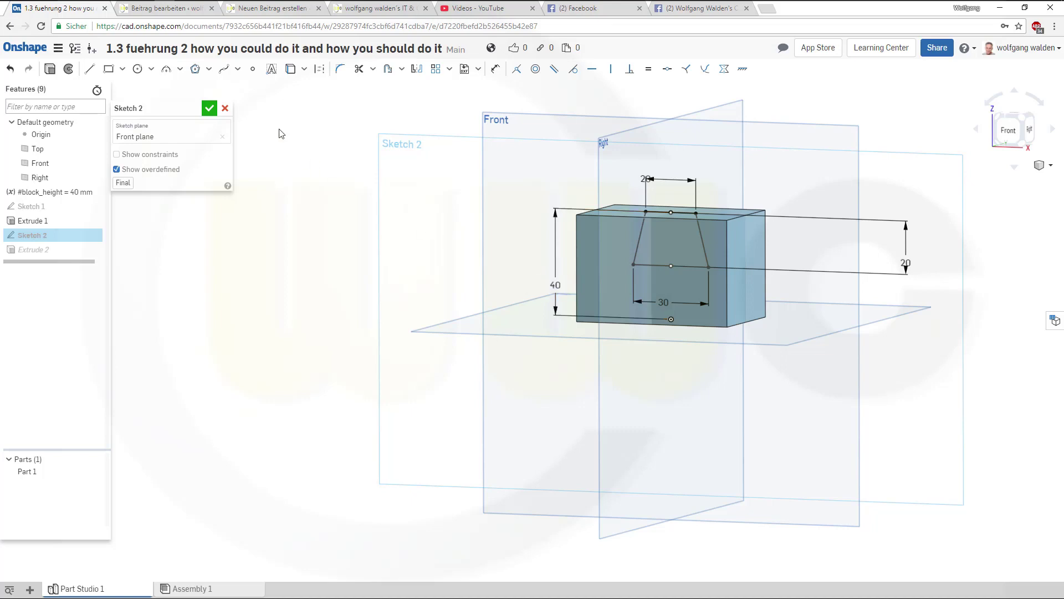
pyautogui.click(209, 109)
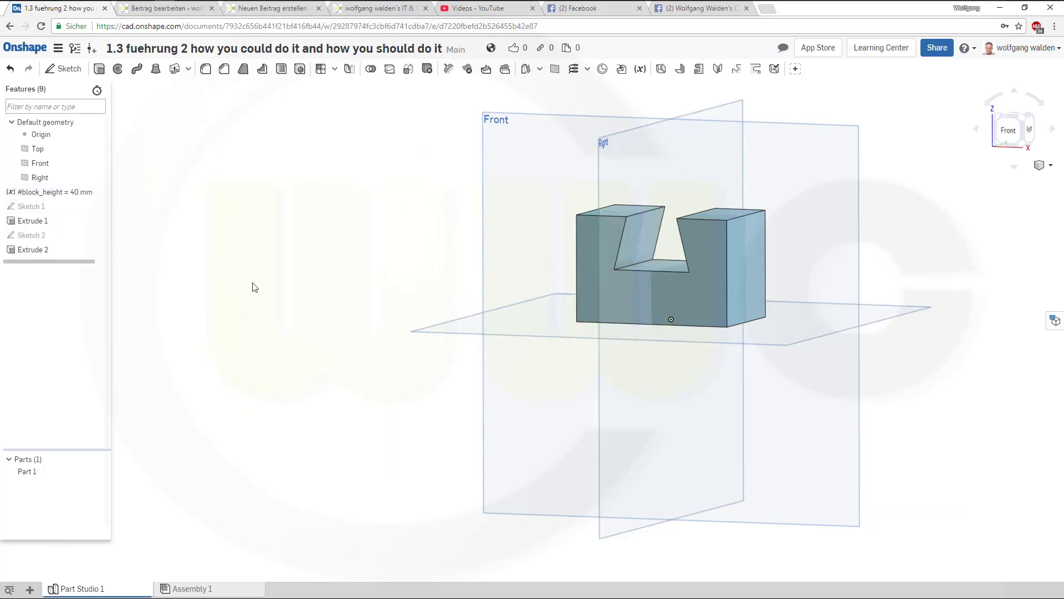
# Step: Set the block_height variable to 60 mm to test the linked dimensions
pyautogui.doubleClick(76, 193)
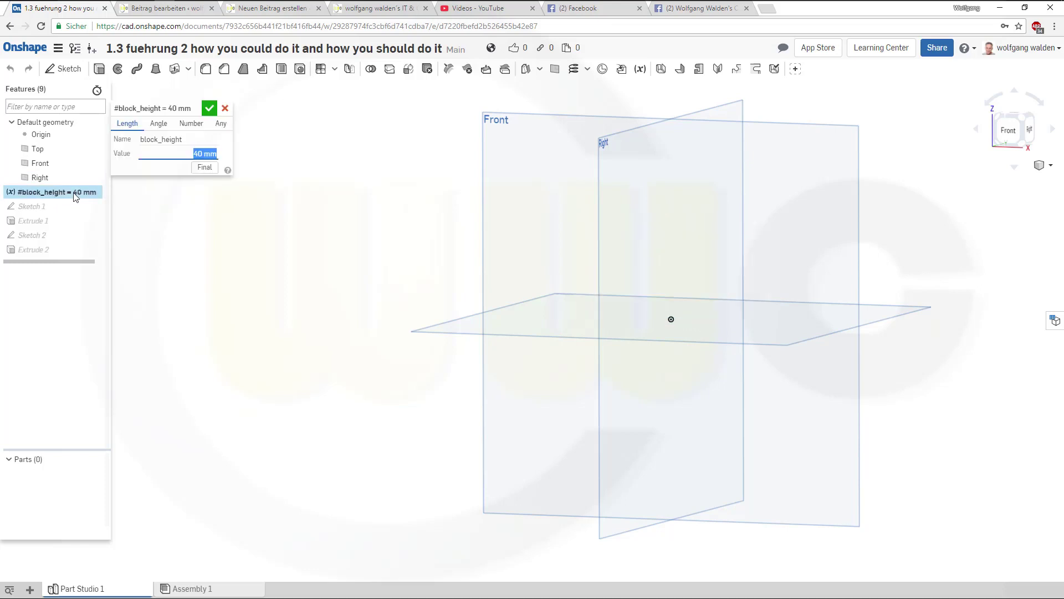
pyautogui.write('60')
pyautogui.press('Return')
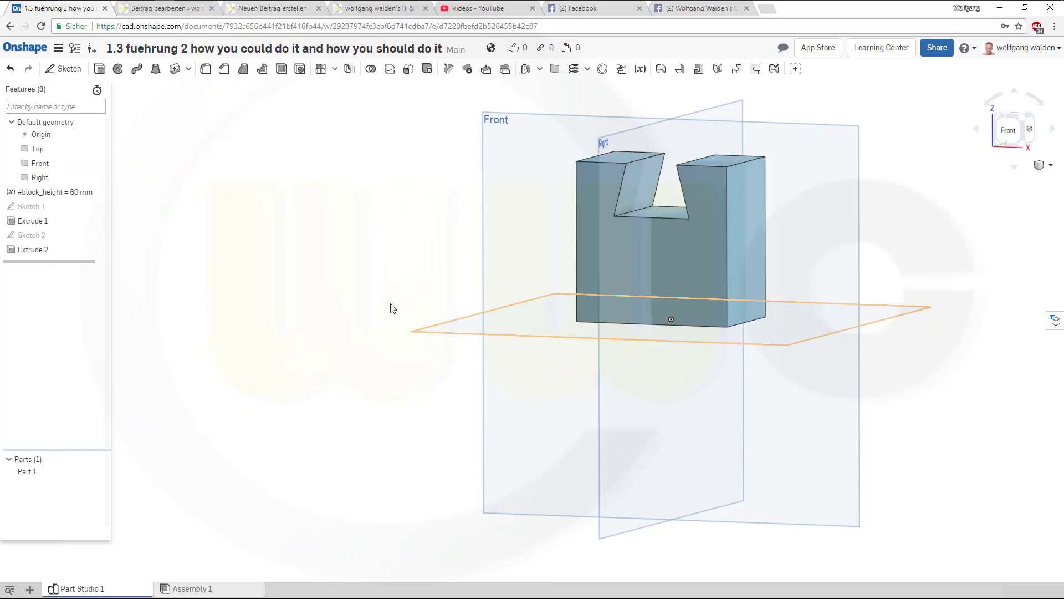
# Step: Return the block_height variable to 40 mm
pyautogui.doubleClick(79, 193)
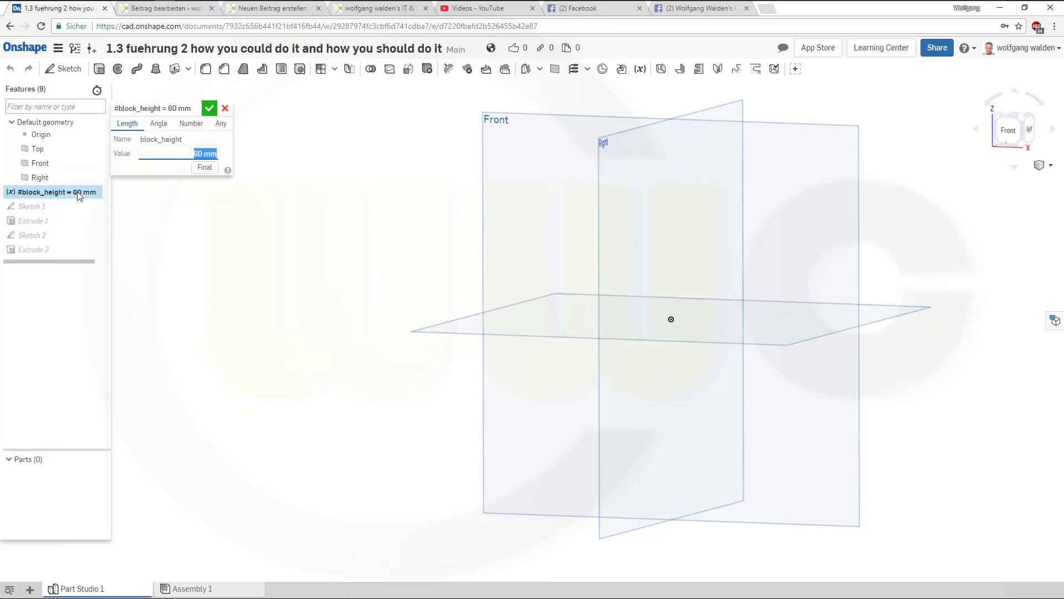
pyautogui.write('40')
pyautogui.press('Return')
pyautogui.click(214, 109)
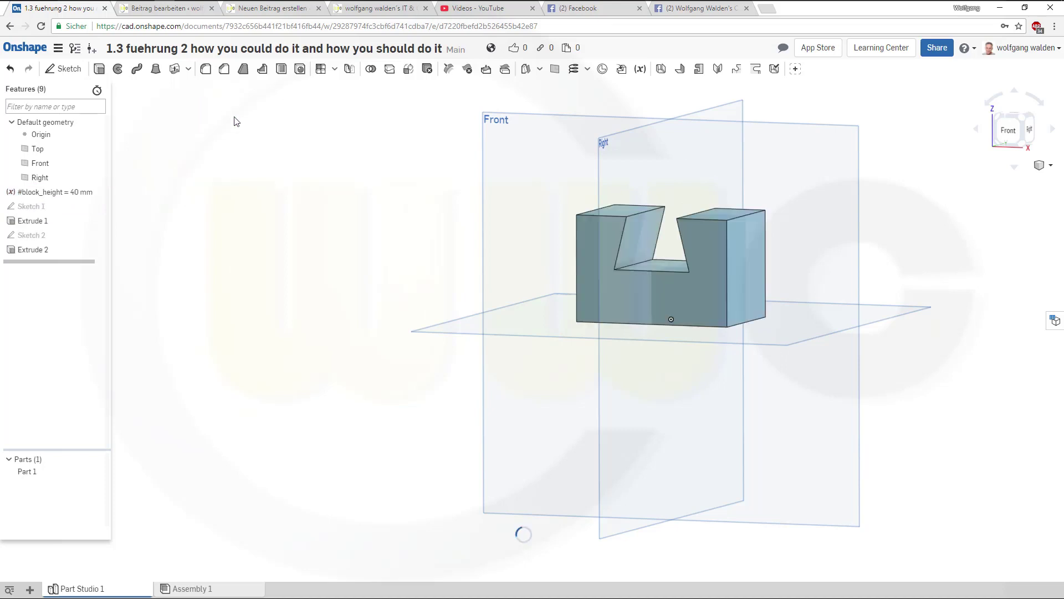